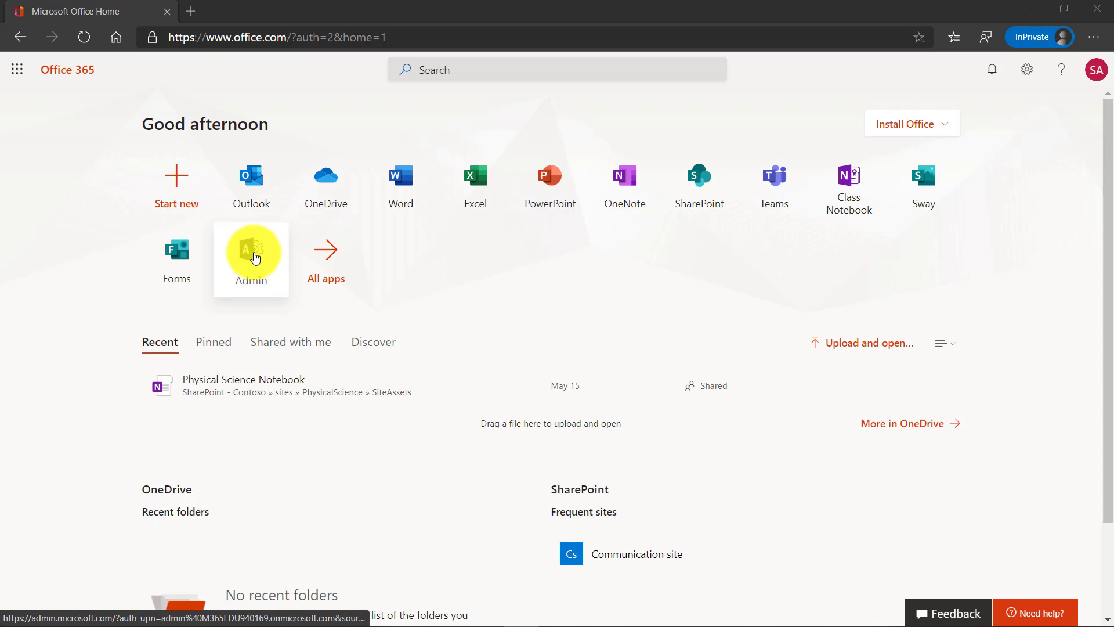
# - Launch the Teams admin center from the Microsoft 365 admin center's full admin centers list
pyautogui.click(254, 259)
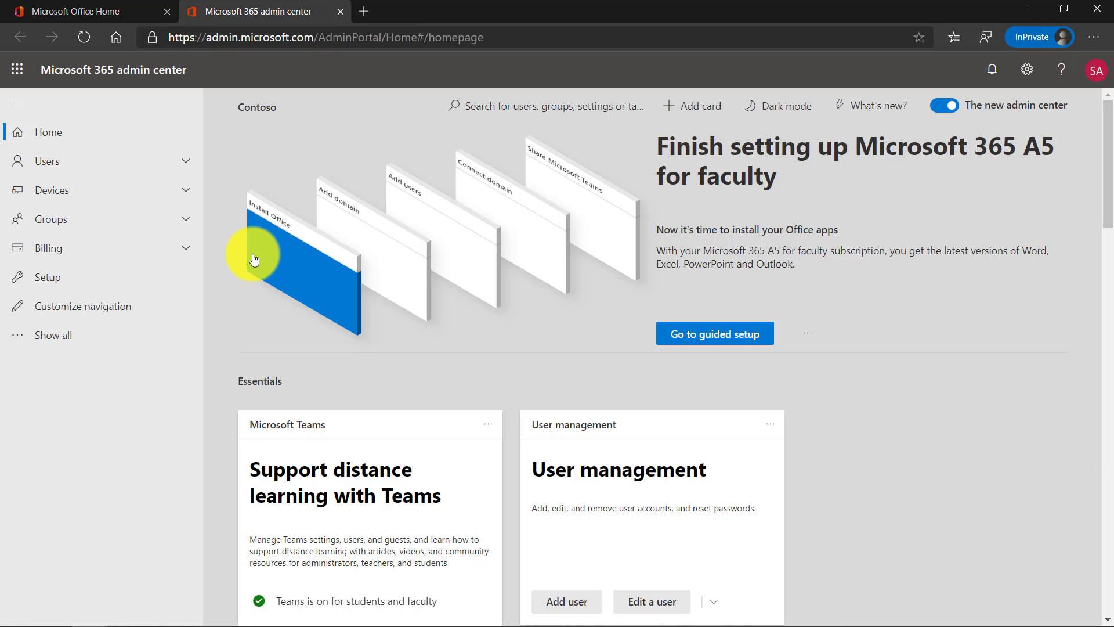
pyautogui.click(55, 335)
pyautogui.scroll(-3, 137, 449)
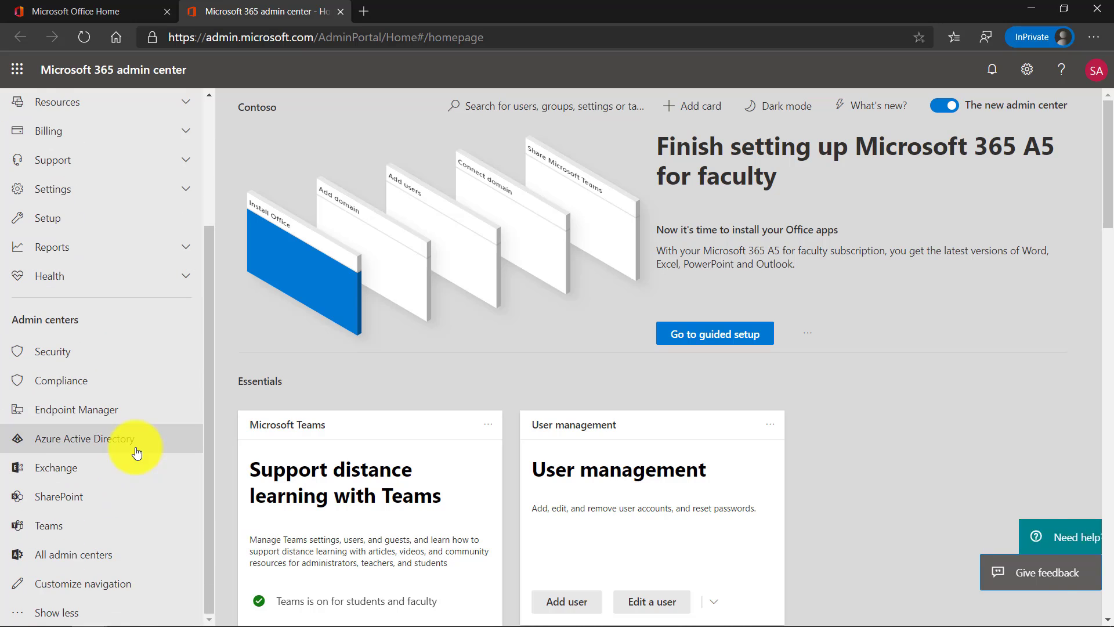
pyautogui.click(138, 526)
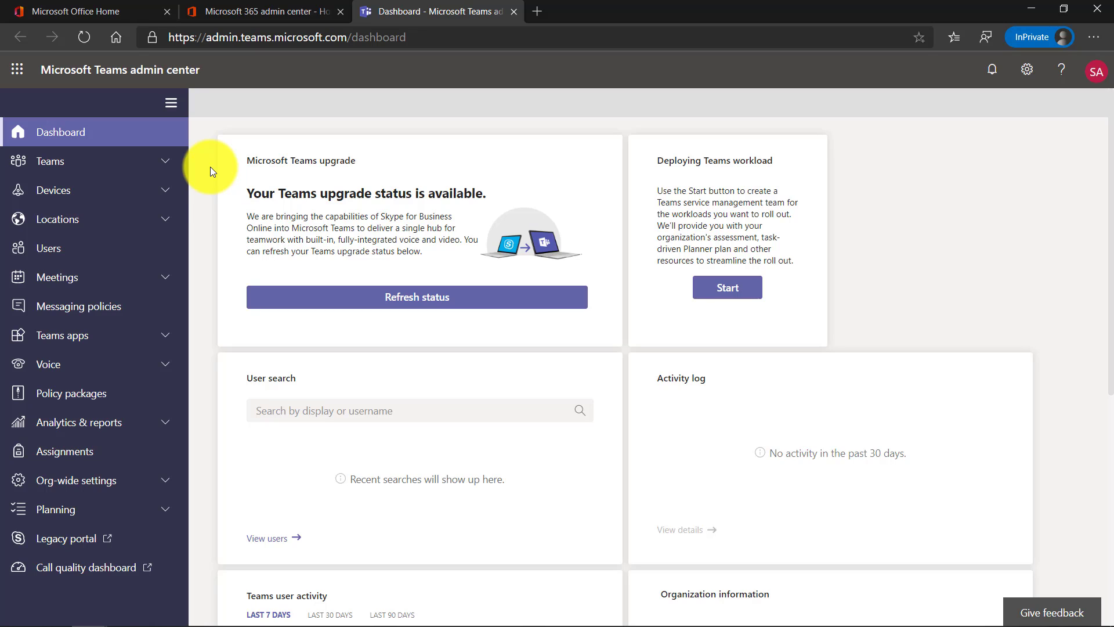
# - Browse the org-wide Meeting settings, then go to the Meeting policies list with its six defaults
pyautogui.click(71, 276)
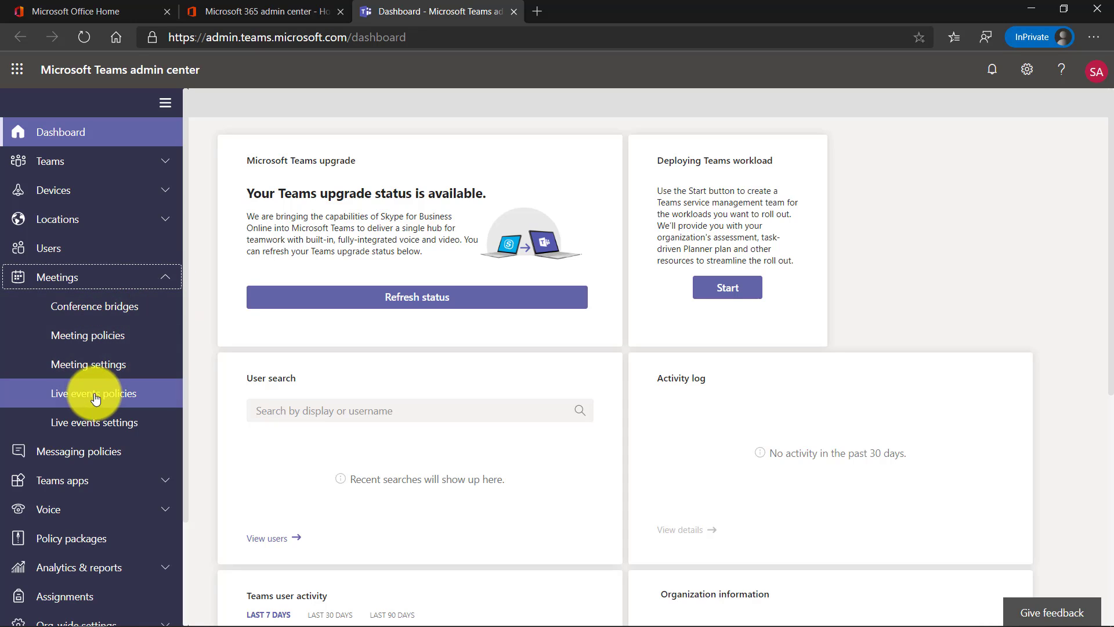
pyautogui.click(108, 364)
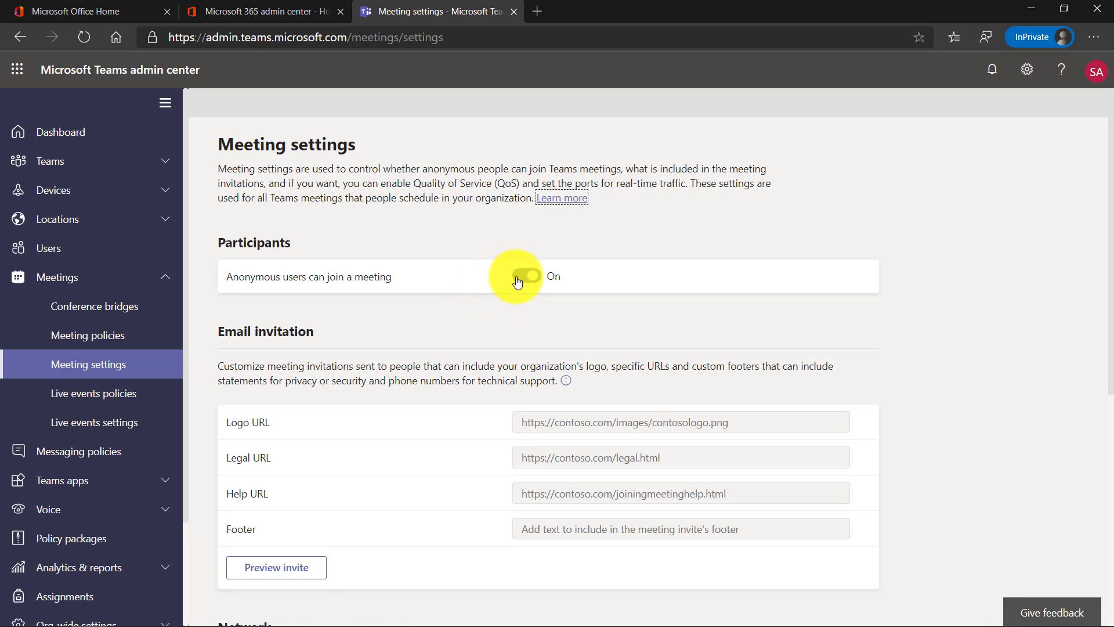
pyautogui.scroll(-2, 448, 402)
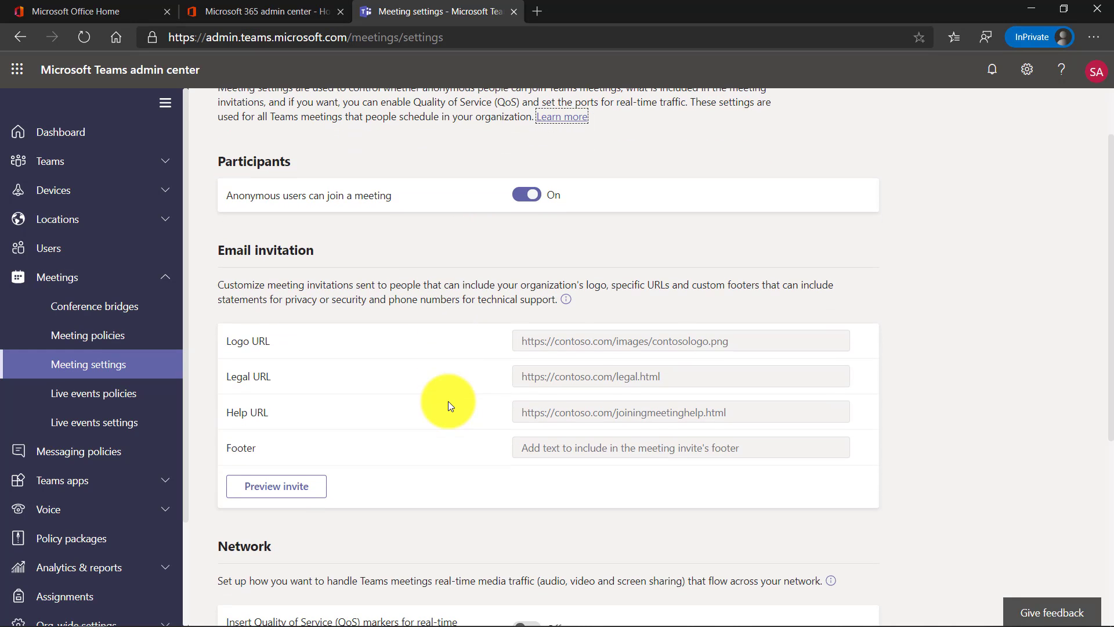
pyautogui.scroll(-4, 400, 430)
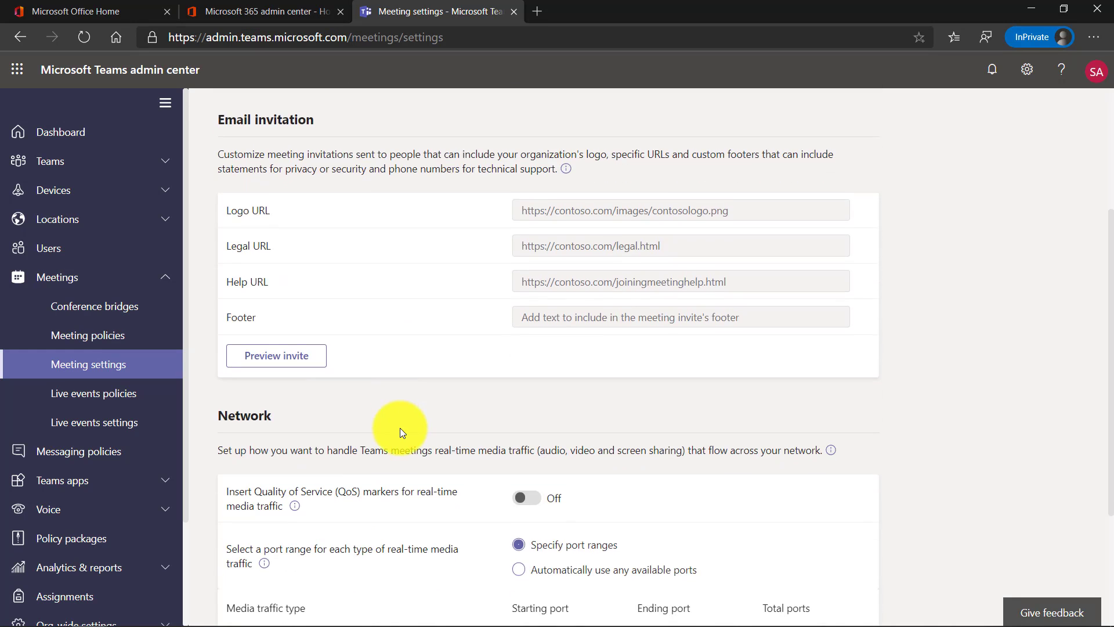
pyautogui.scroll(5, 399, 432)
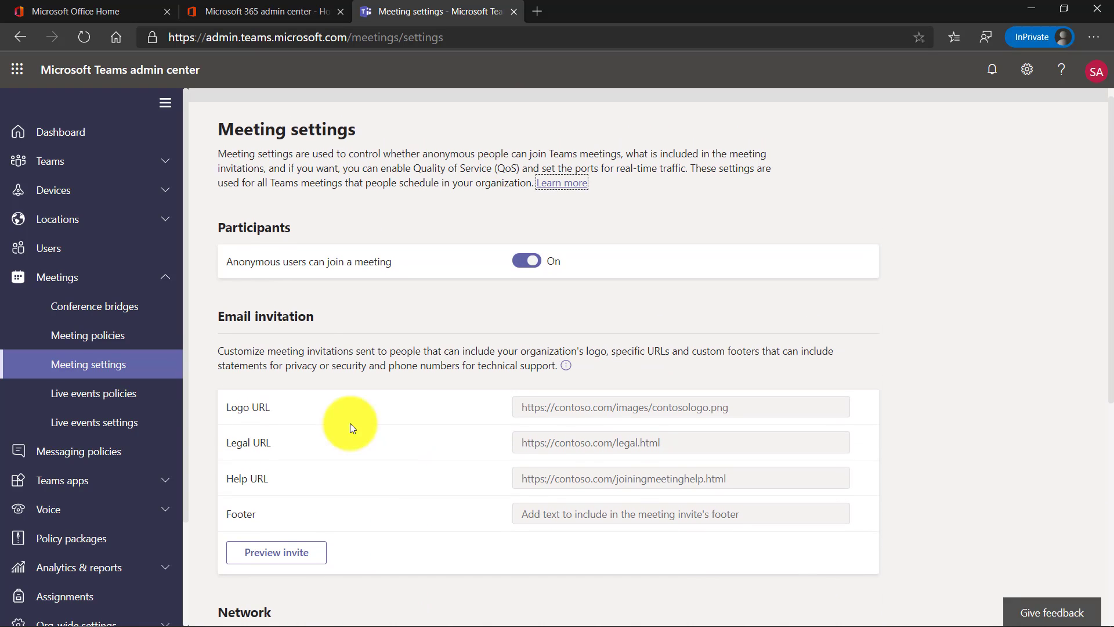
pyautogui.click(102, 335)
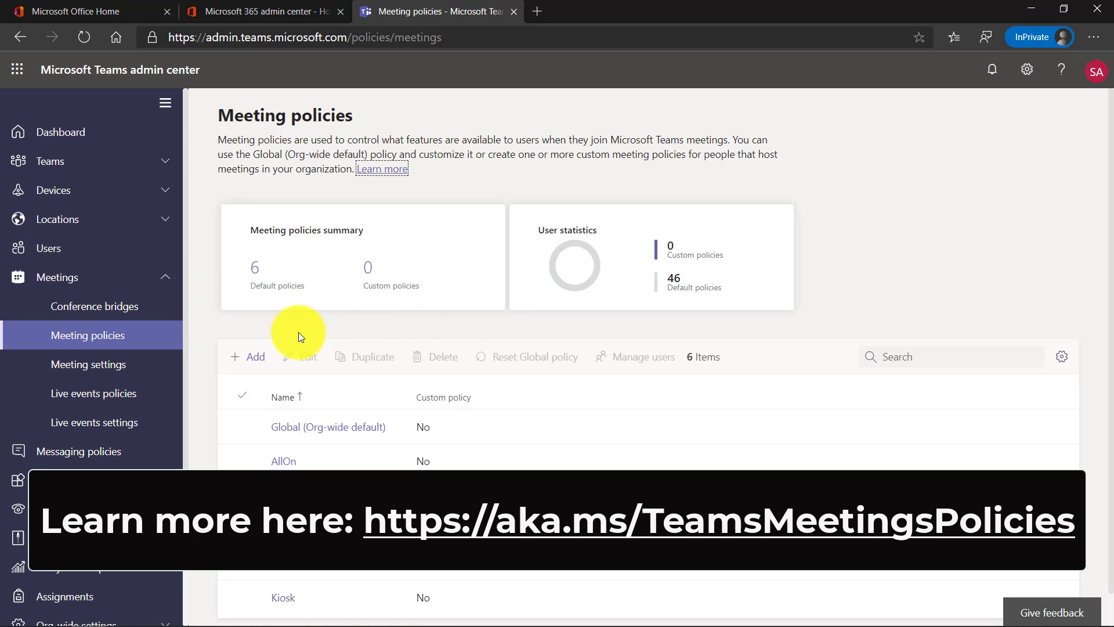
# - Add a new meeting policy named with a person's name followed by 'Meeting Policies'
pyautogui.click(254, 362)
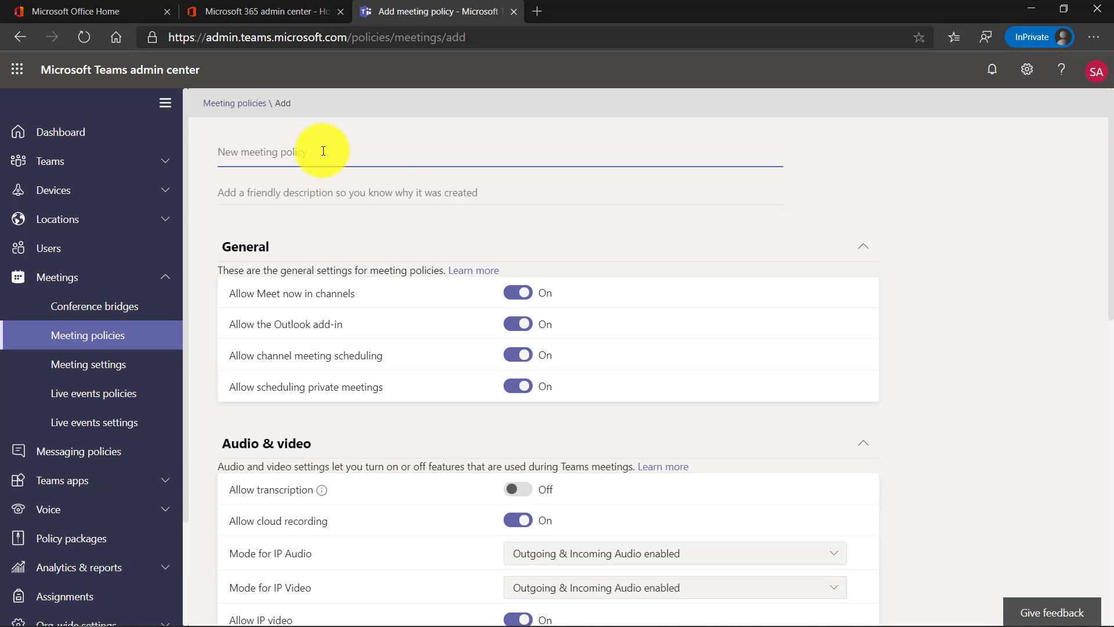
pyautogui.write('Mike')
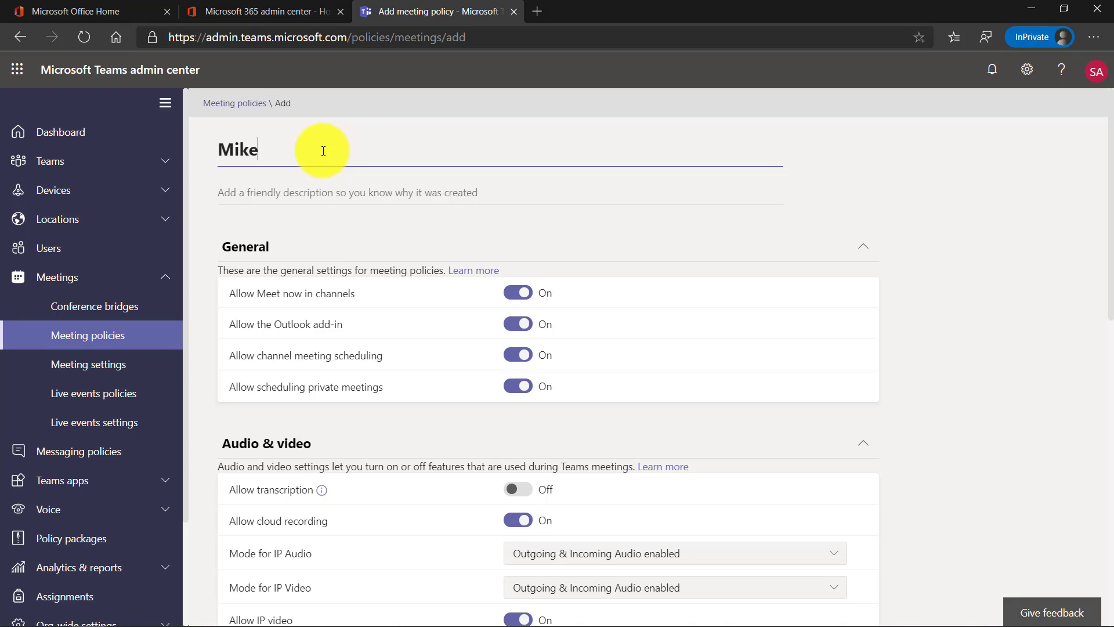
pyautogui.write("'s Meeting Policies")
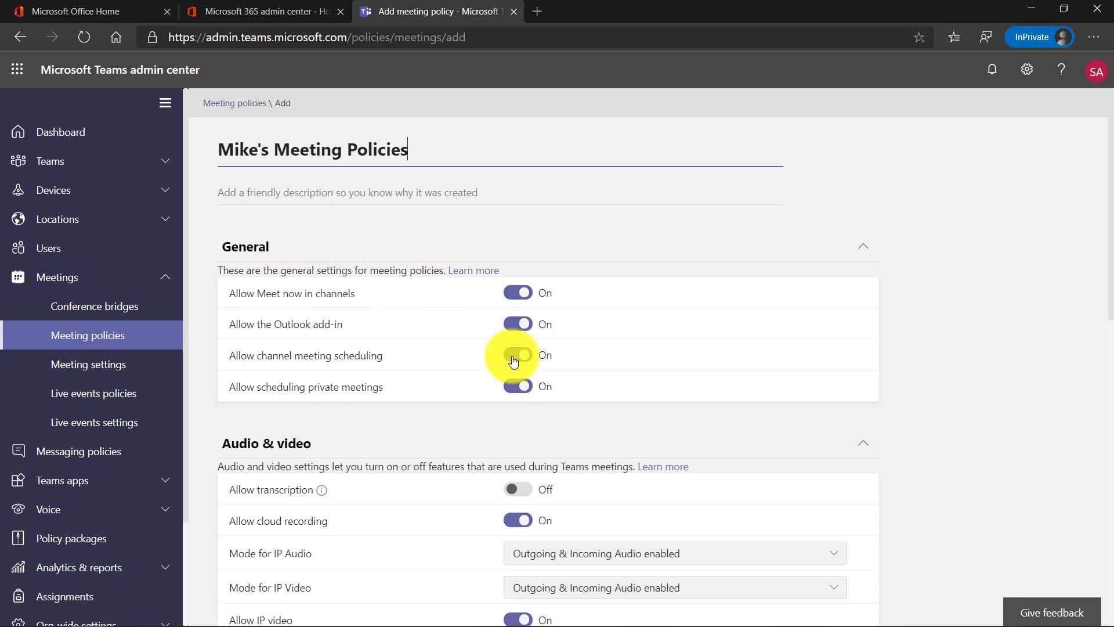
pyautogui.scroll(-3, 596, 363)
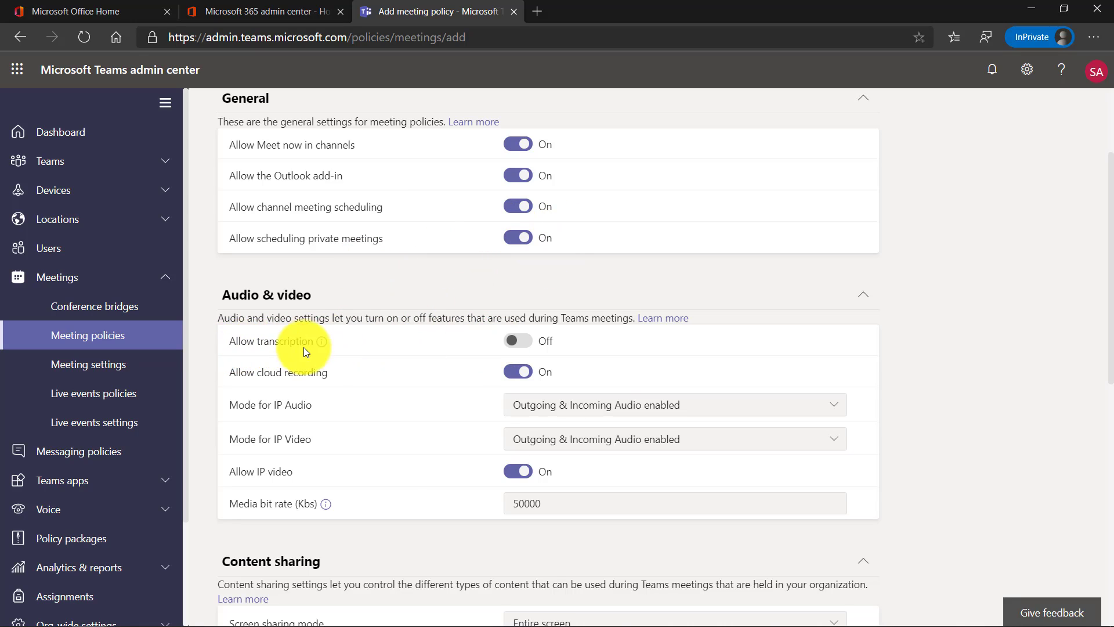
# - Switch Allow transcription and external participant give or request control to On
pyautogui.click(518, 341)
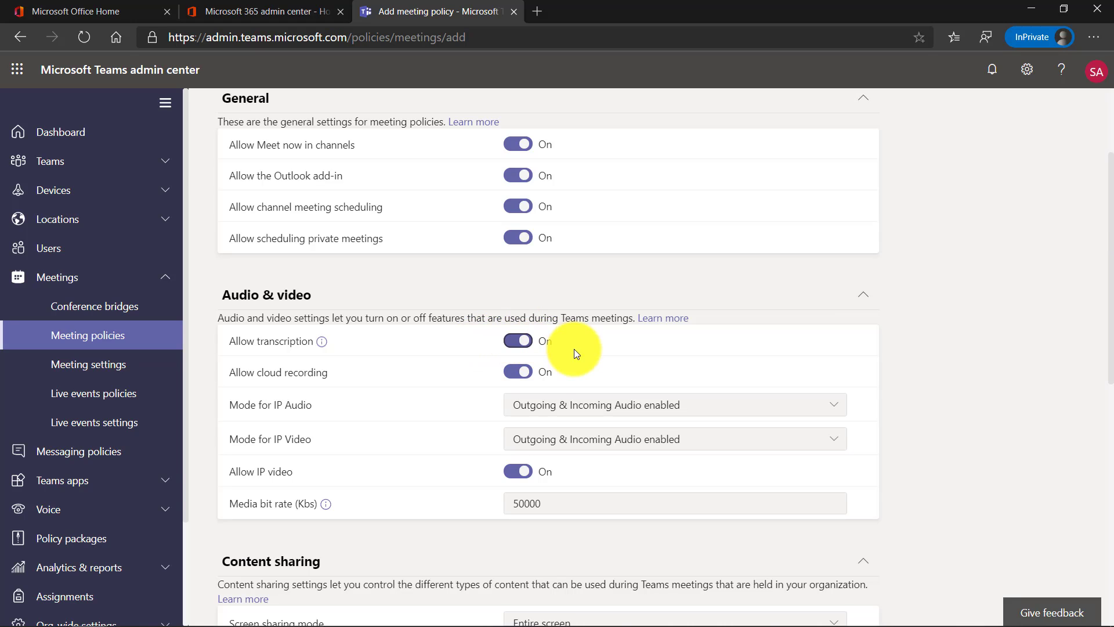
pyautogui.scroll(-1, 683, 338)
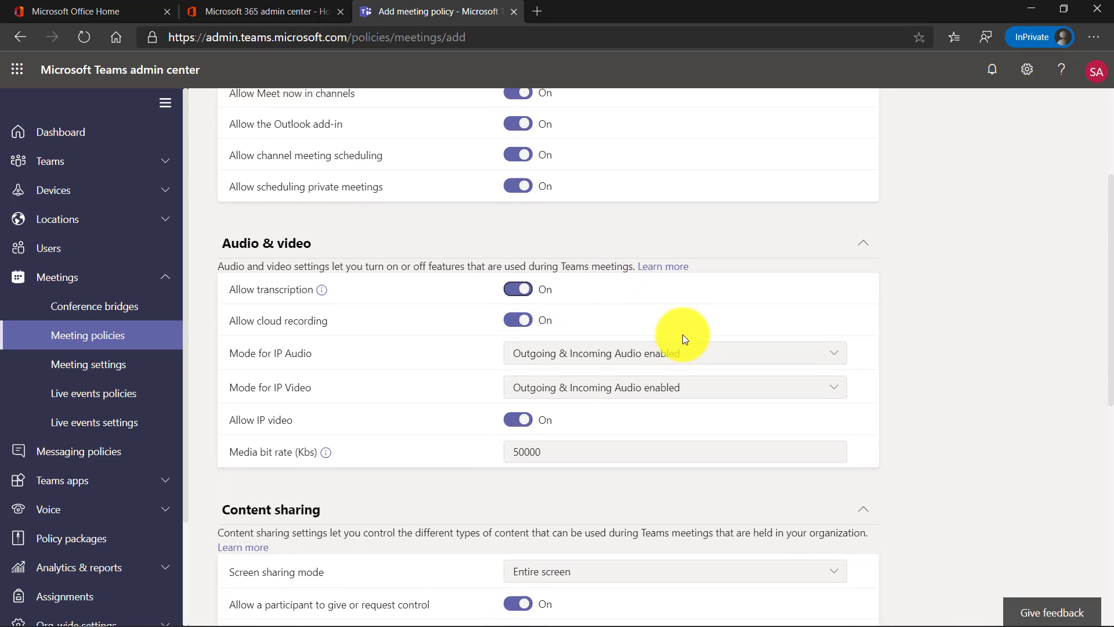
pyautogui.scroll(-4, 700, 377)
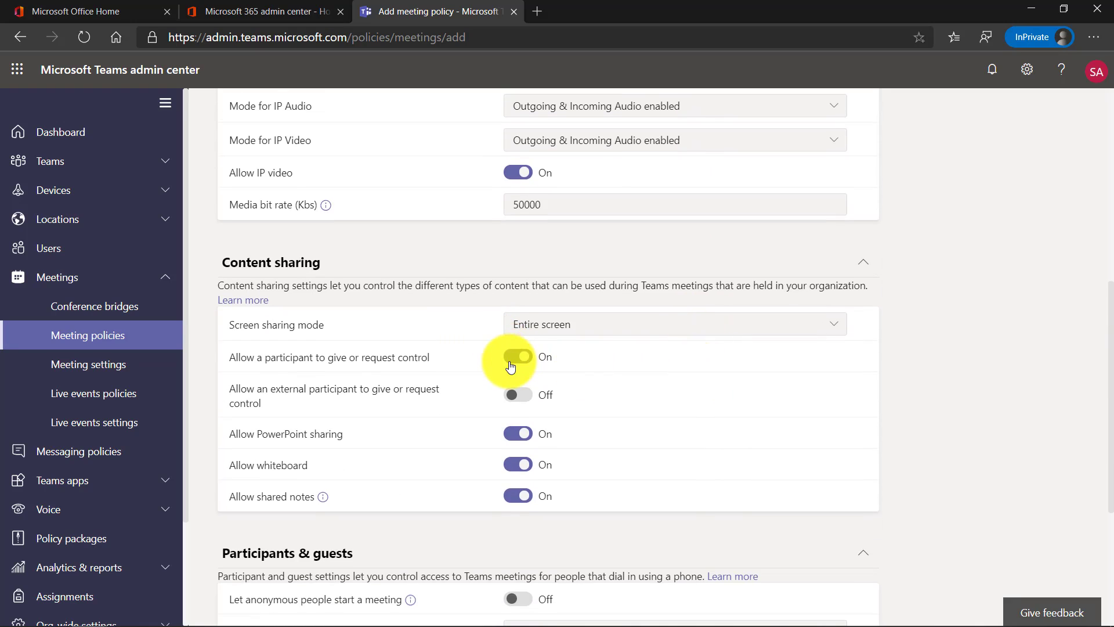
pyautogui.click(522, 397)
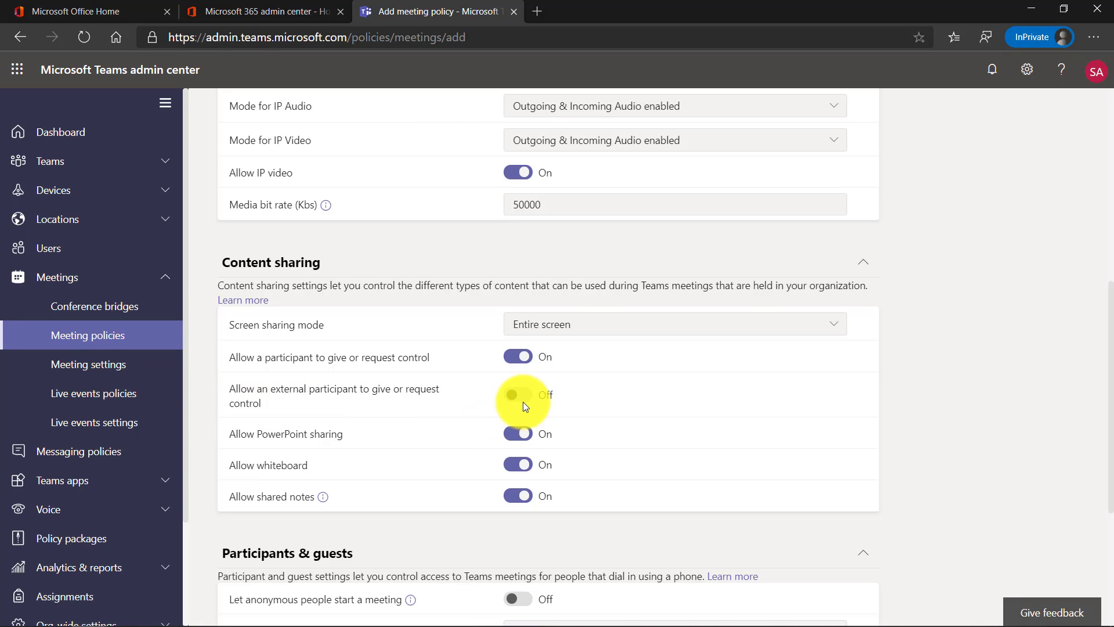
pyautogui.click(525, 402)
pyautogui.scroll(-2, 593, 407)
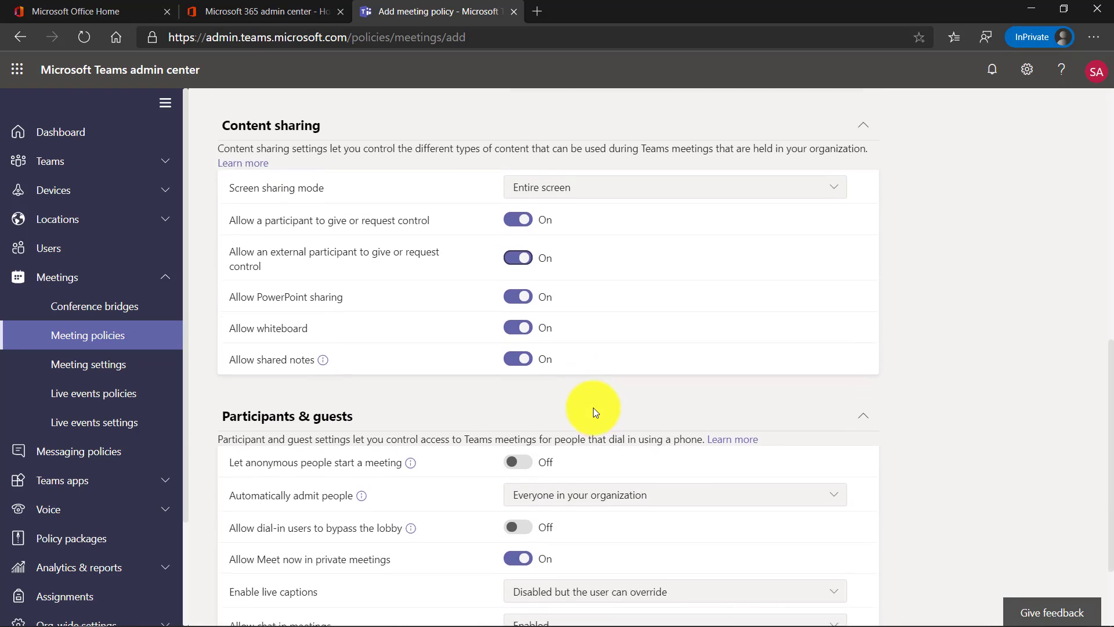
pyautogui.scroll(-2, 593, 410)
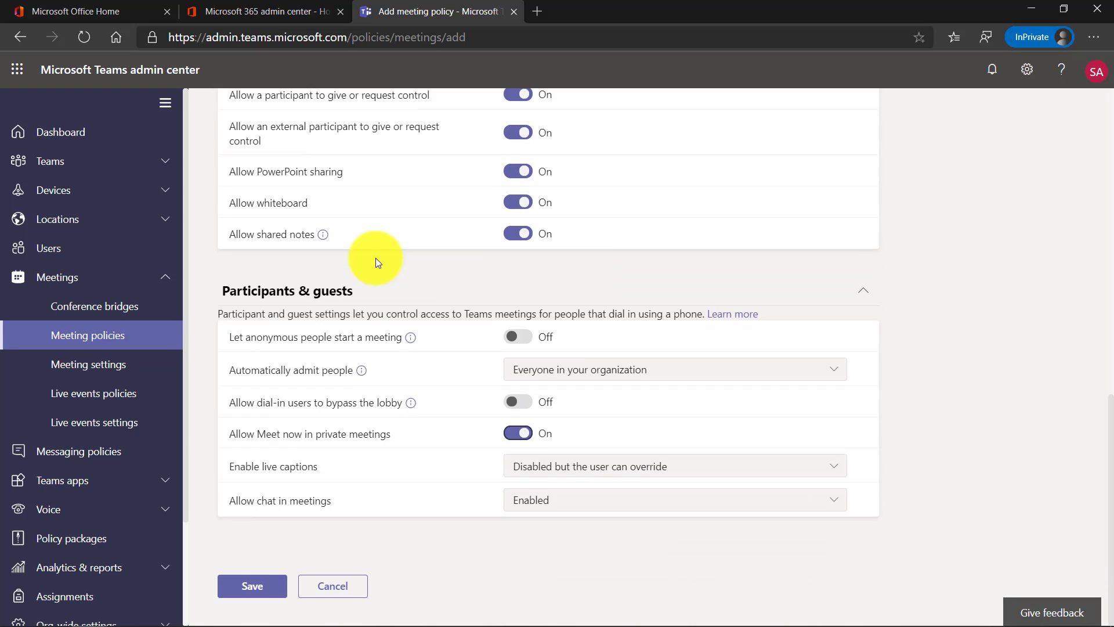
# - Let anonymous people start meetings and automatically admit Everyone
pyautogui.click(521, 338)
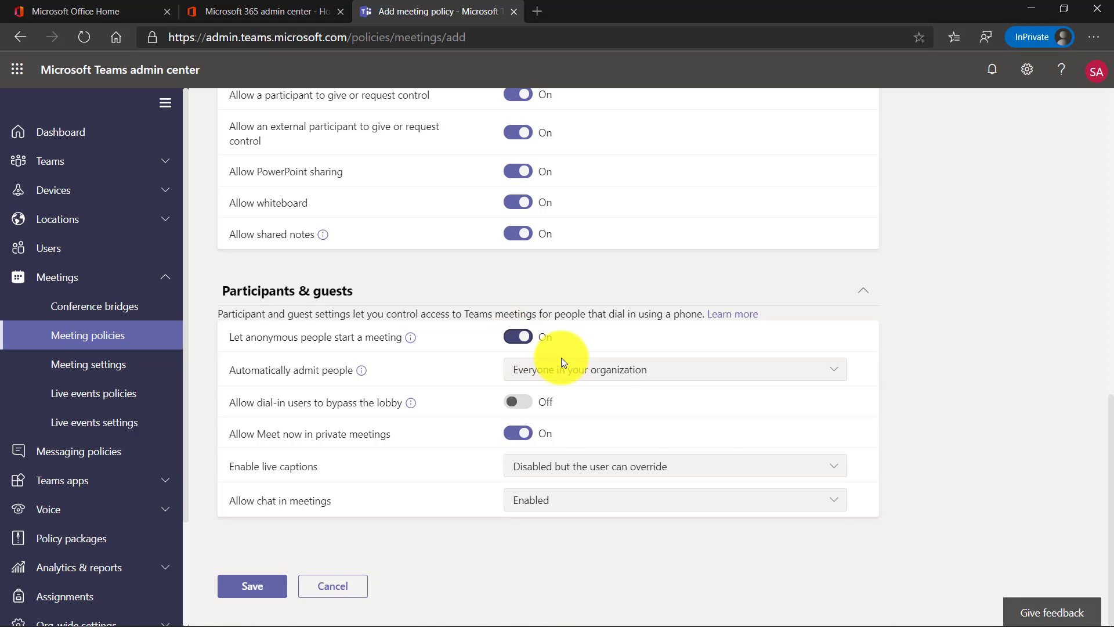
pyautogui.click(610, 369)
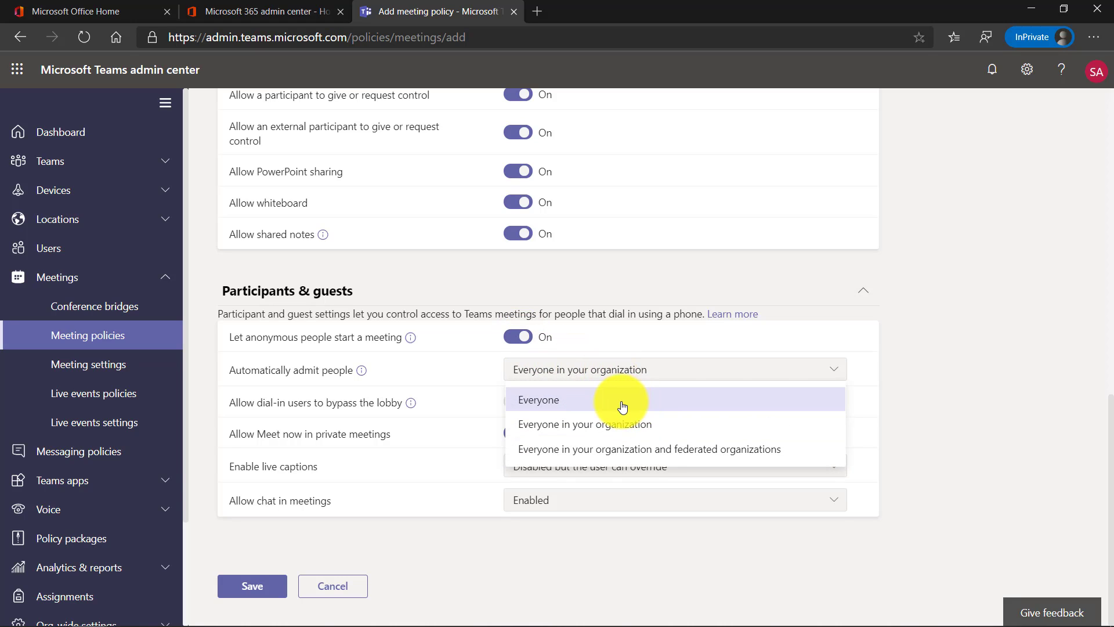
pyautogui.click(619, 401)
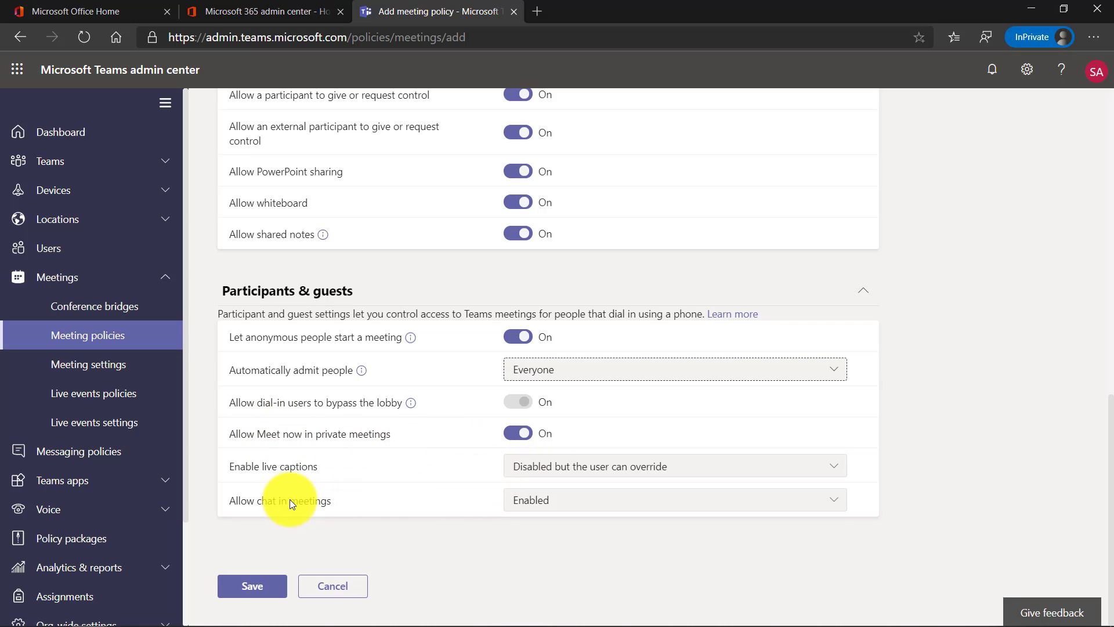
# - Set Allow chat in meetings to Disabled and save the custom policy
pyautogui.click(559, 508)
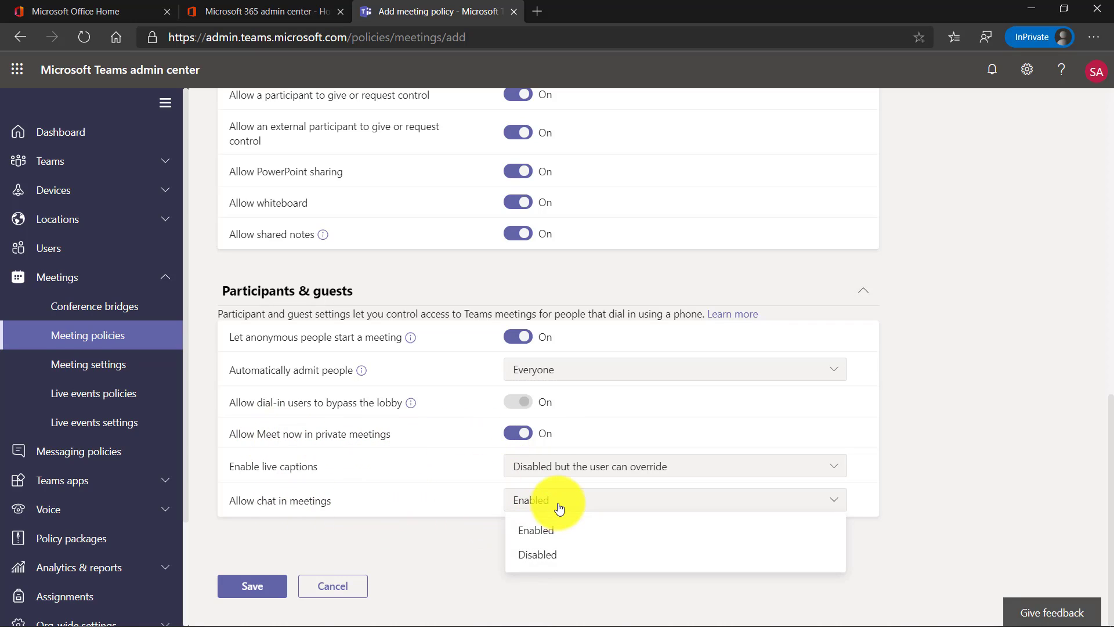
pyautogui.click(565, 559)
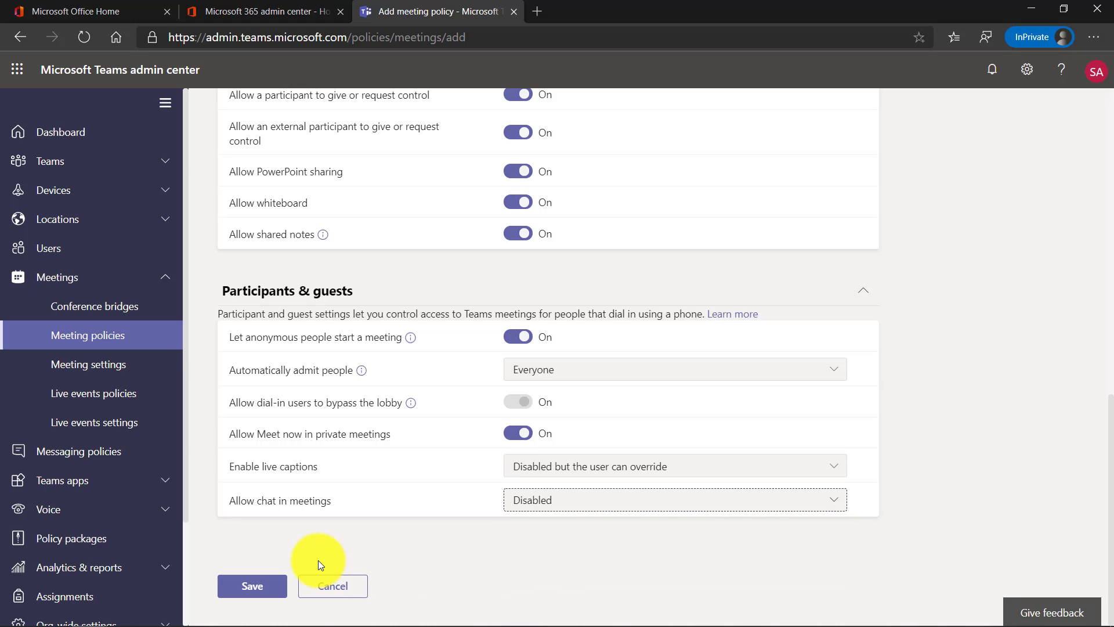
pyautogui.click(249, 587)
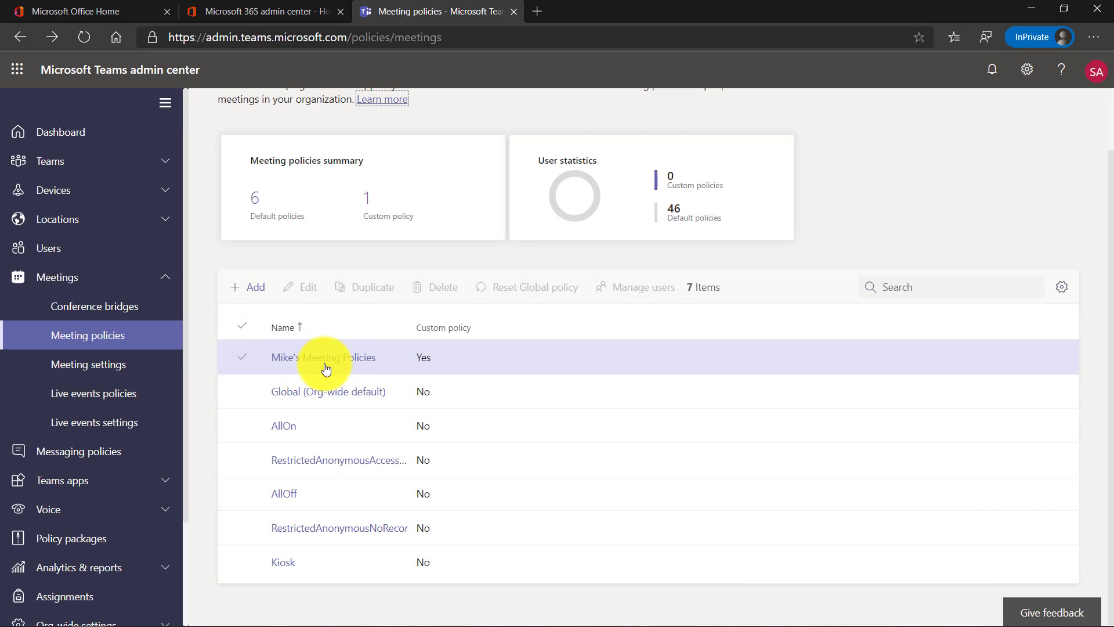
# - Select the new custom policy, then go to the Messaging policies list
pyautogui.click(473, 350)
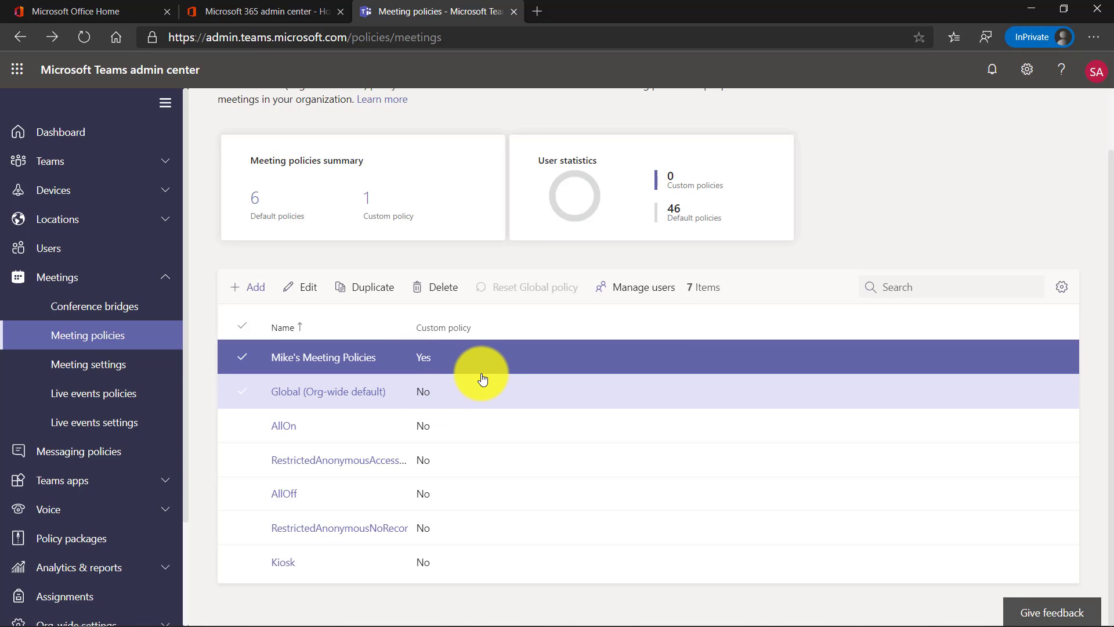
pyautogui.click(94, 452)
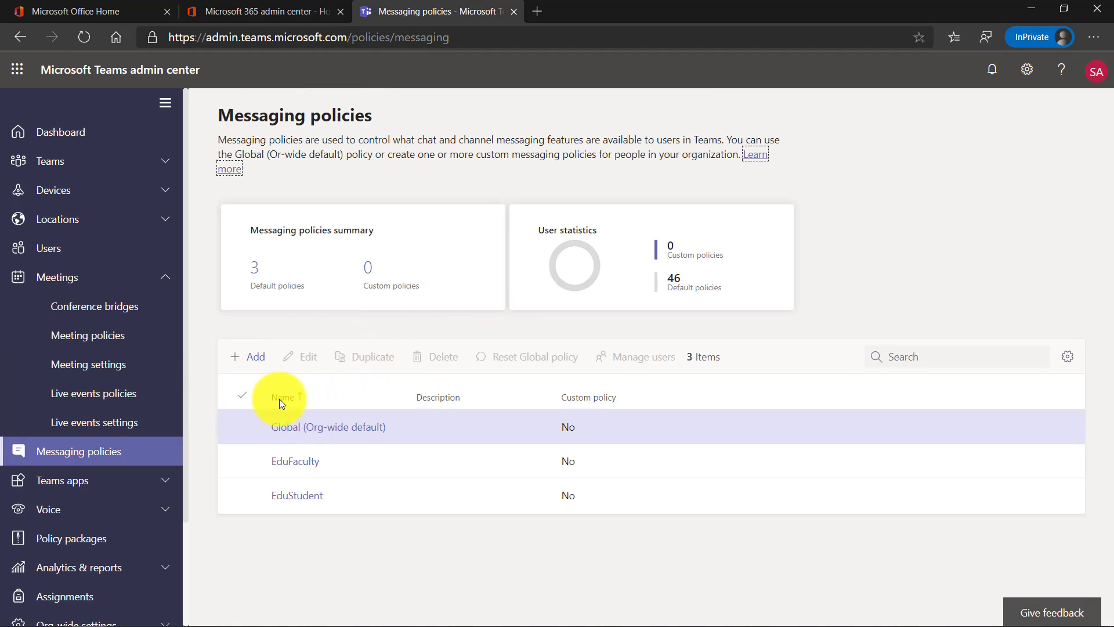
# - Edit the Global messaging policy and turn message translation on, reviewing its other toggles
pyautogui.click(320, 430)
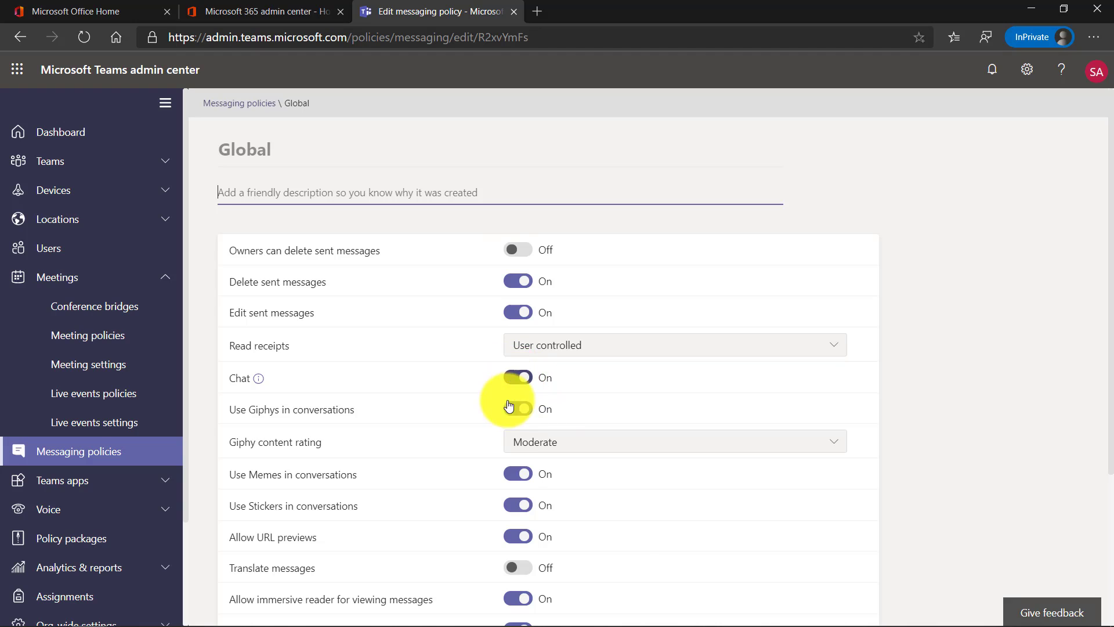
pyautogui.scroll(-2, 515, 490)
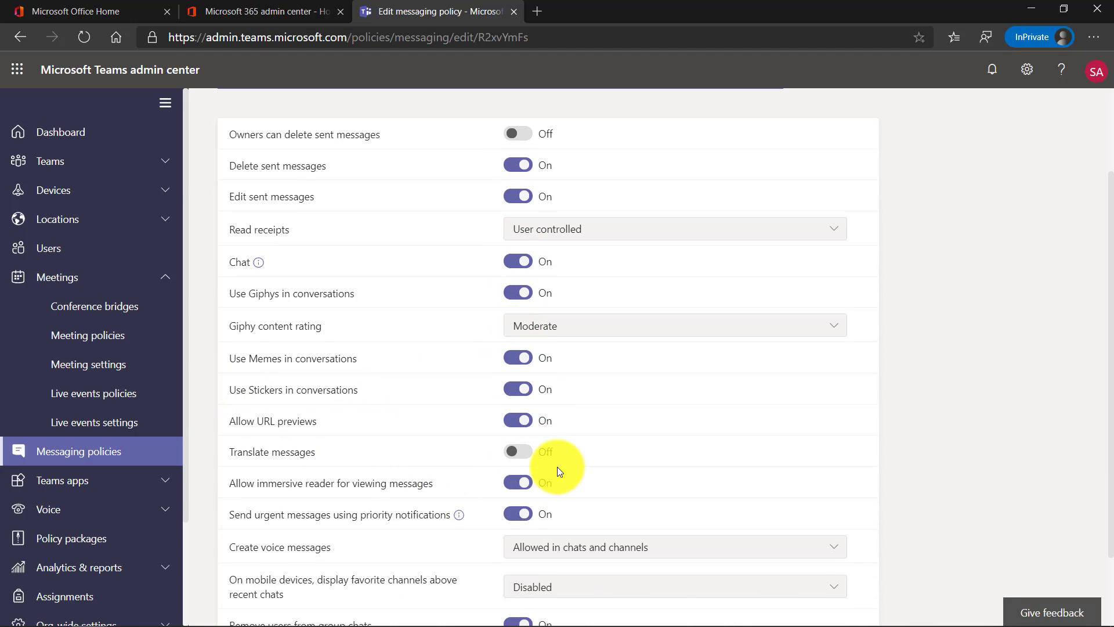
pyautogui.click(516, 453)
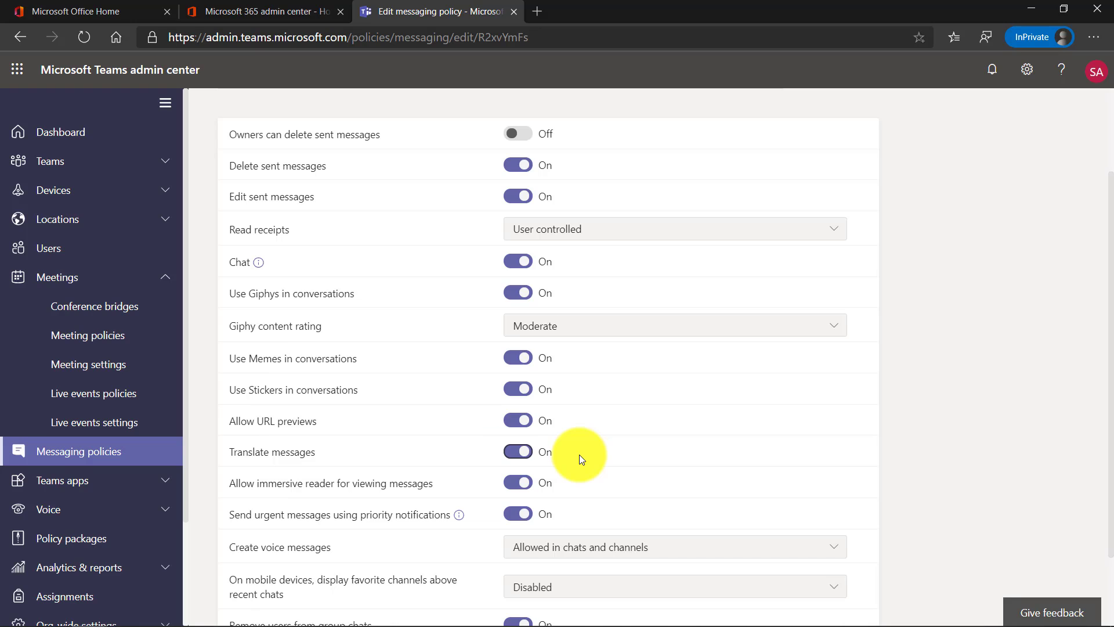
pyautogui.scroll(-2, 614, 446)
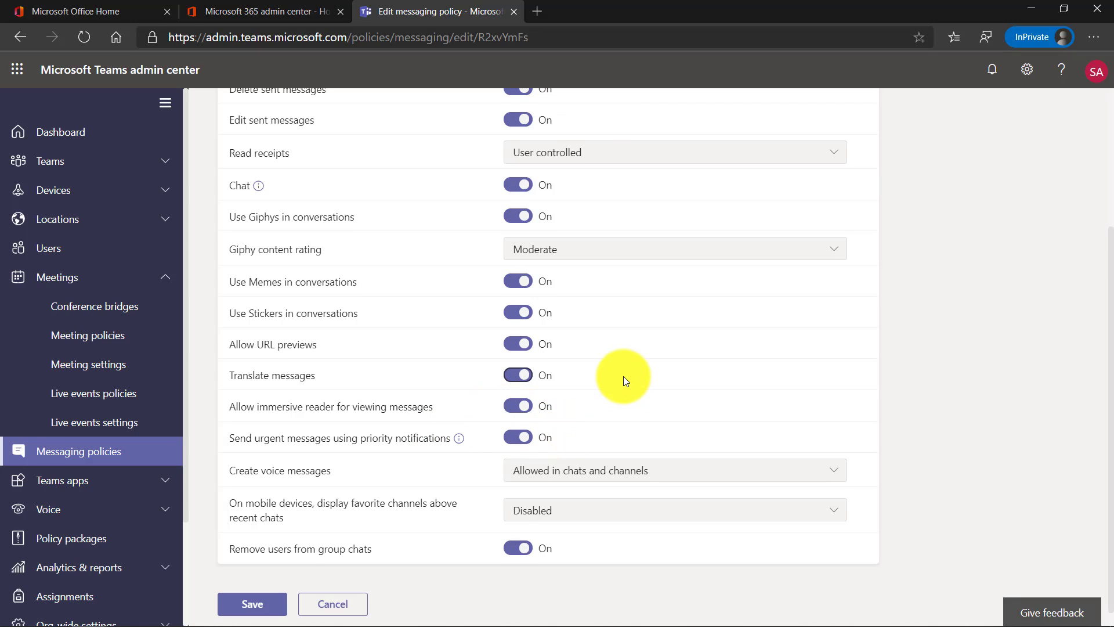
pyautogui.scroll(-1, 624, 380)
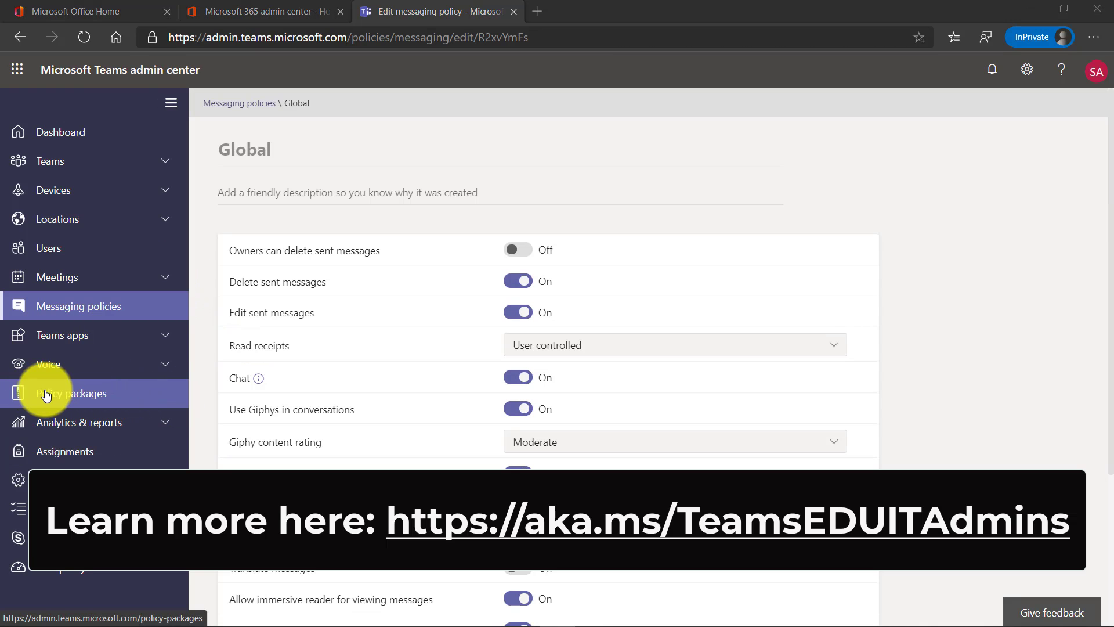
# - Browse the education policy packages and open Education (Primary school student using remote learning)
pyautogui.click(105, 397)
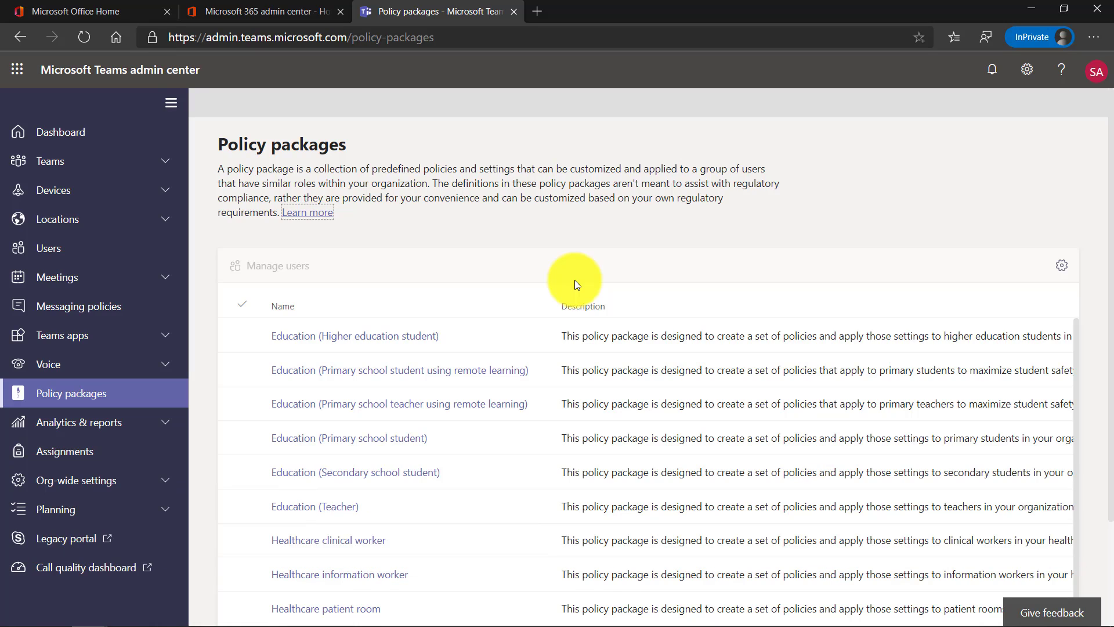
pyautogui.click(452, 348)
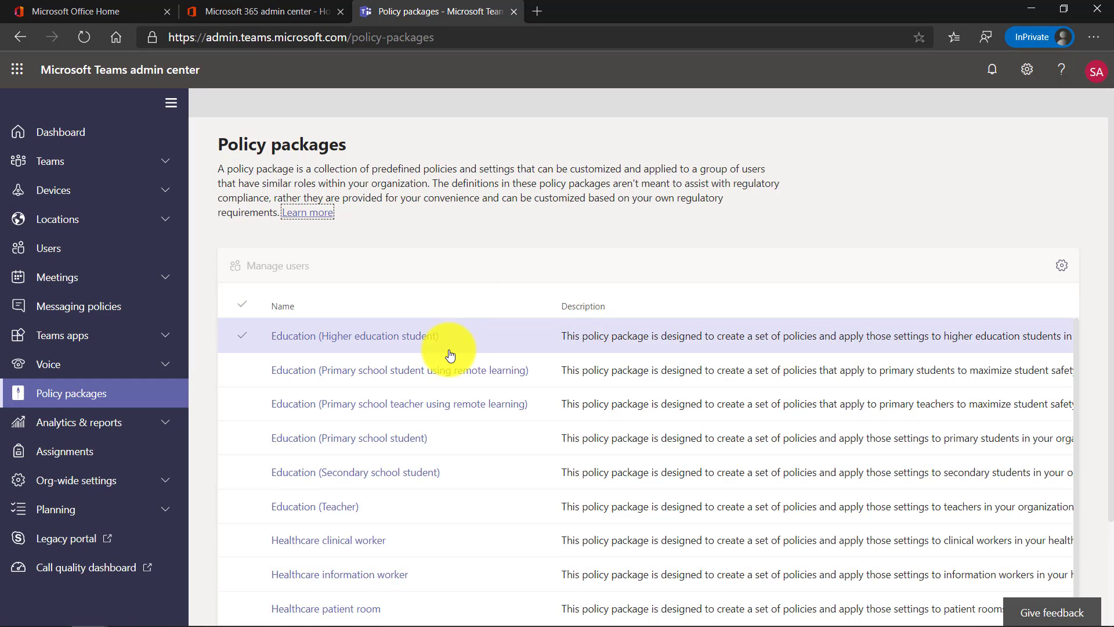
pyautogui.scroll(-1, 447, 380)
pyautogui.click(454, 436)
pyautogui.scroll(1, 406, 418)
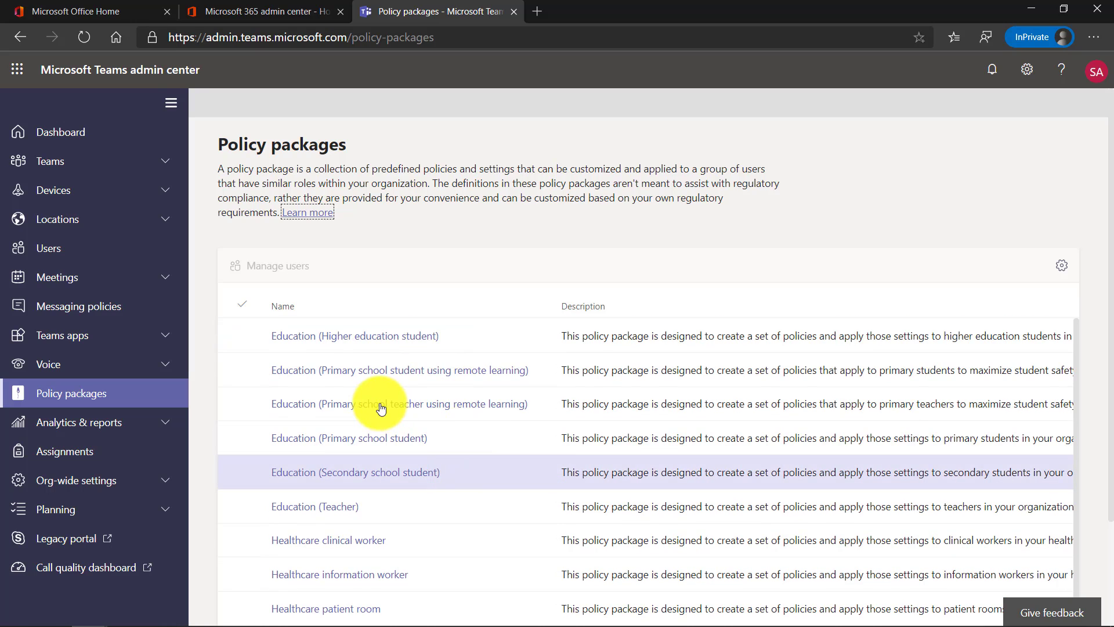
pyautogui.click(289, 376)
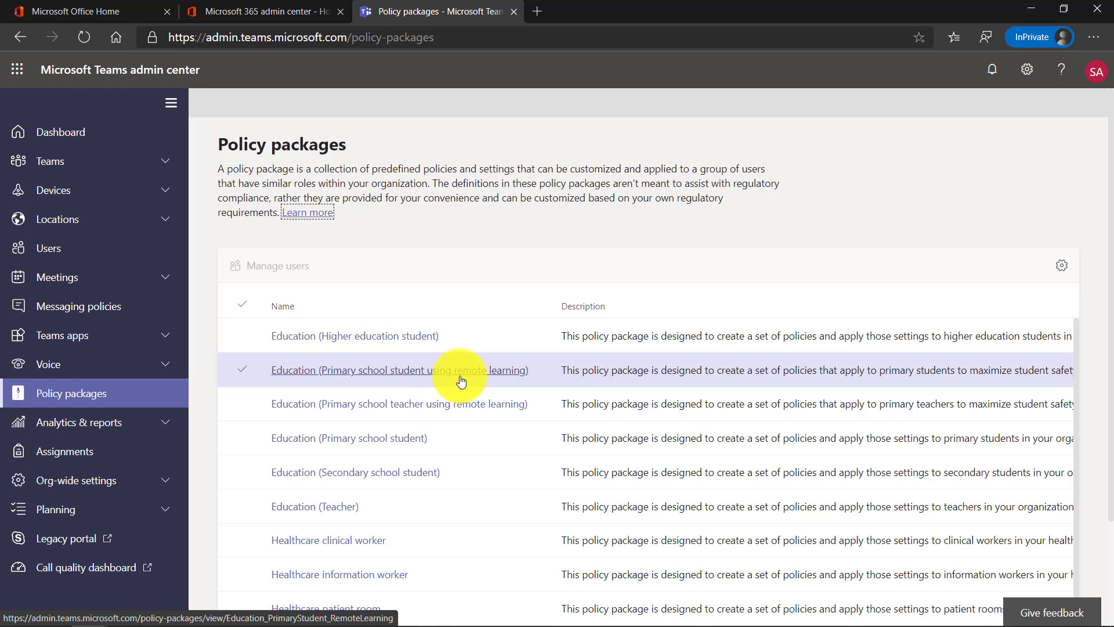
pyautogui.click(486, 371)
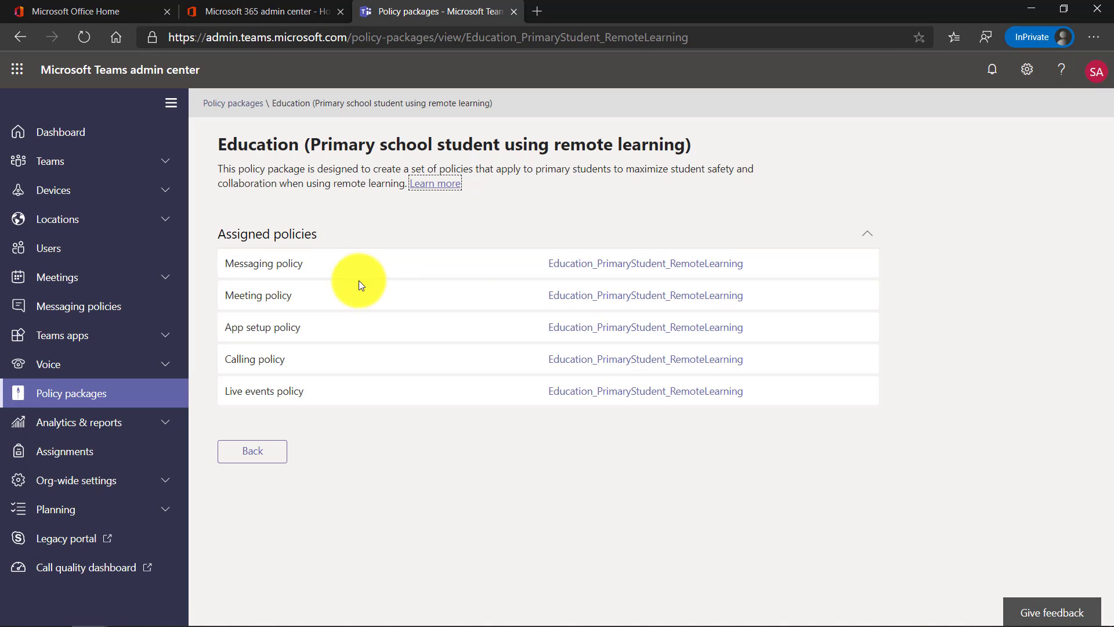
pyautogui.click(612, 297)
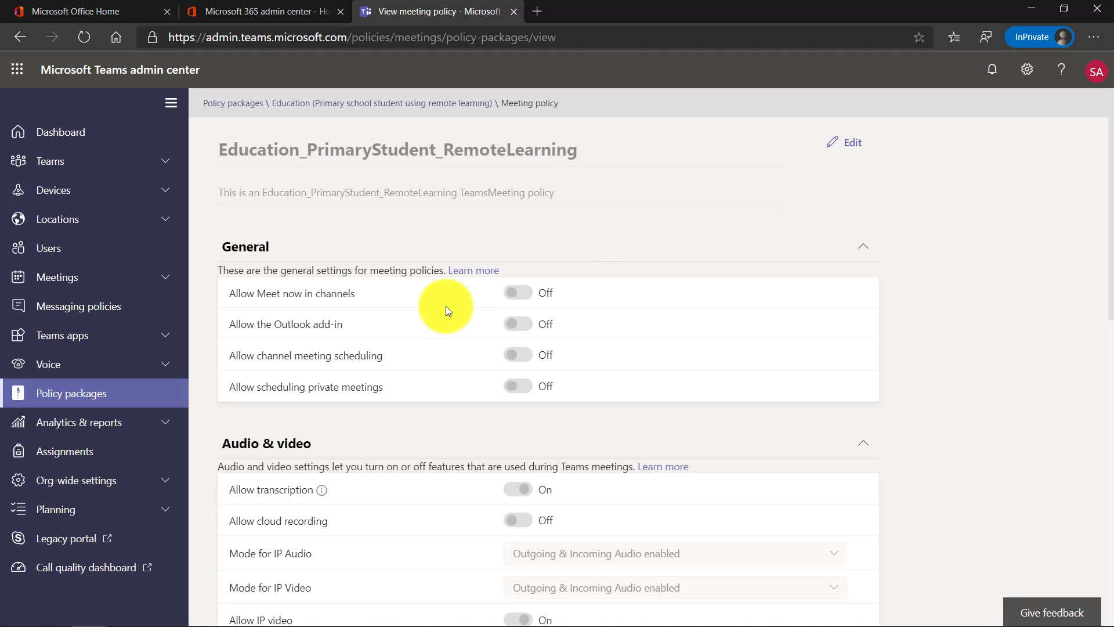
pyautogui.scroll(-3, 518, 354)
pyautogui.scroll(2, 504, 353)
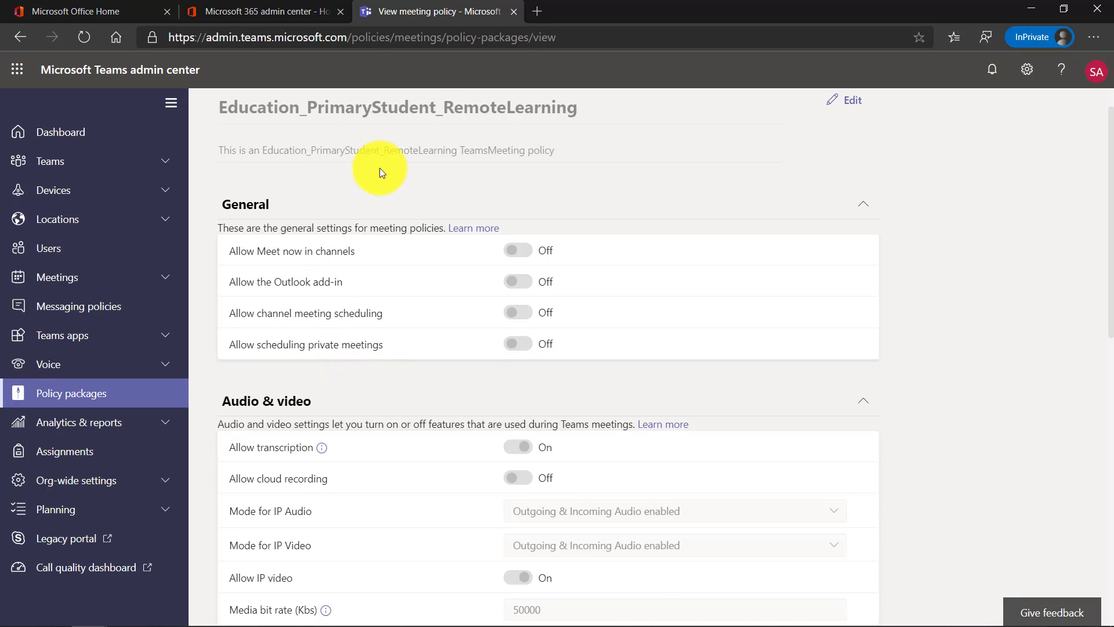
pyautogui.scroll(1, 380, 168)
pyautogui.click(438, 110)
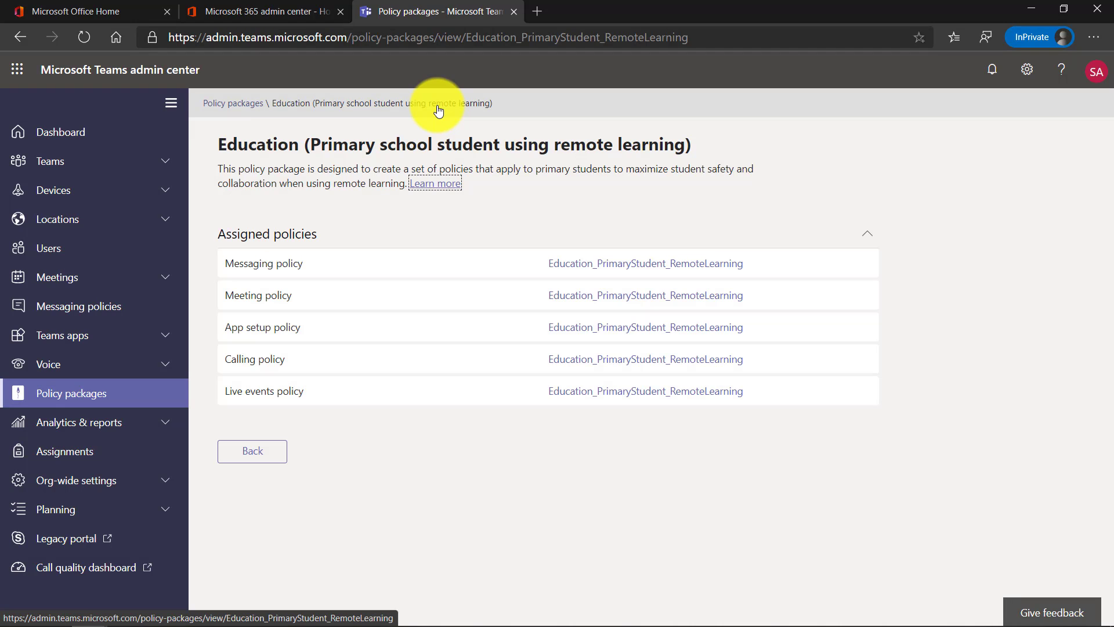
pyautogui.click(580, 264)
pyautogui.scroll(-3, 591, 388)
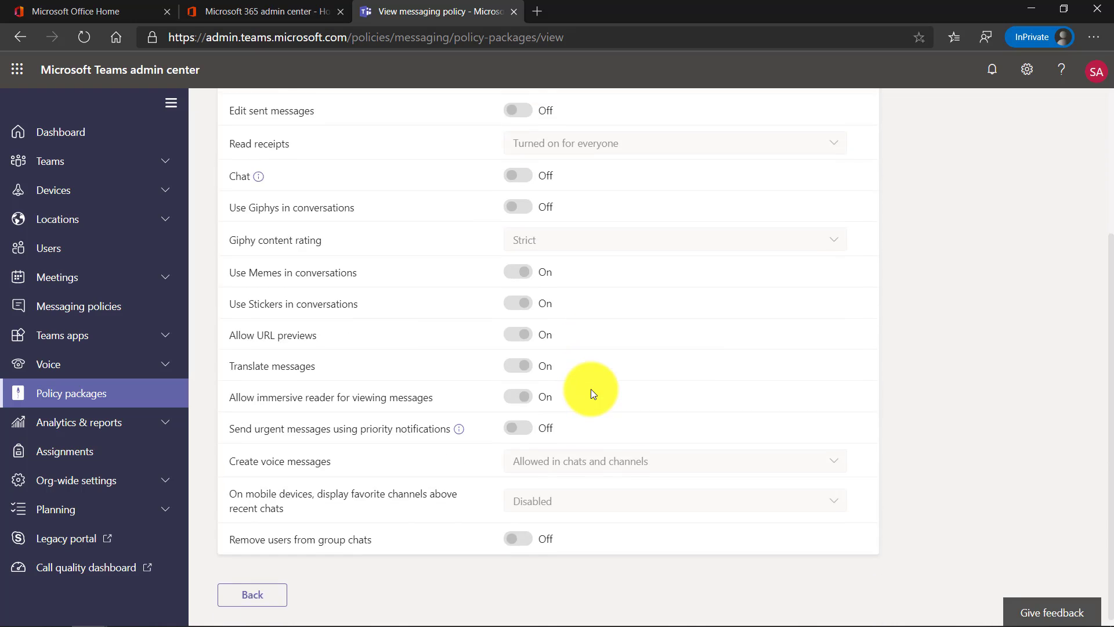
pyautogui.scroll(3, 591, 389)
pyautogui.click(356, 104)
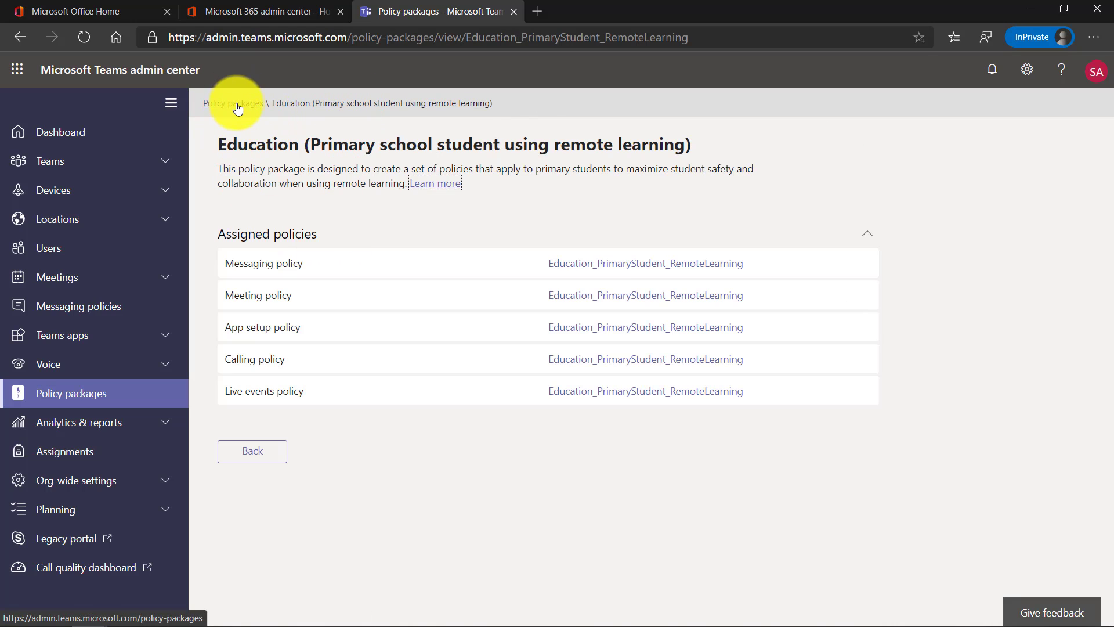
# - Inspect the Primary school teacher remote learning package's meeting policy, then return to the list
pyautogui.click(255, 450)
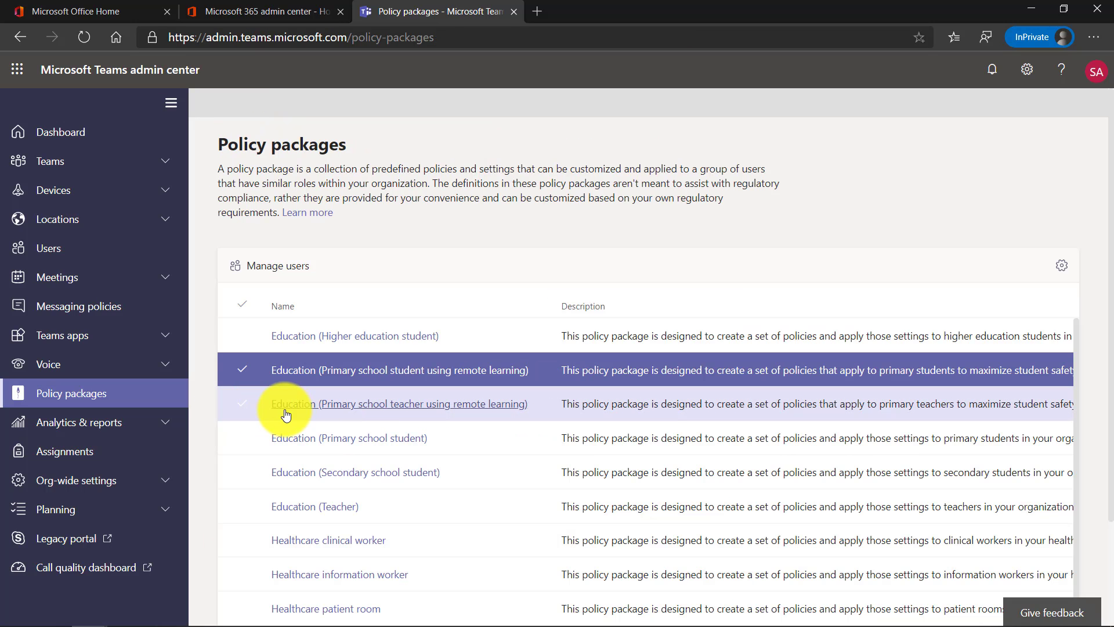
pyautogui.click(547, 412)
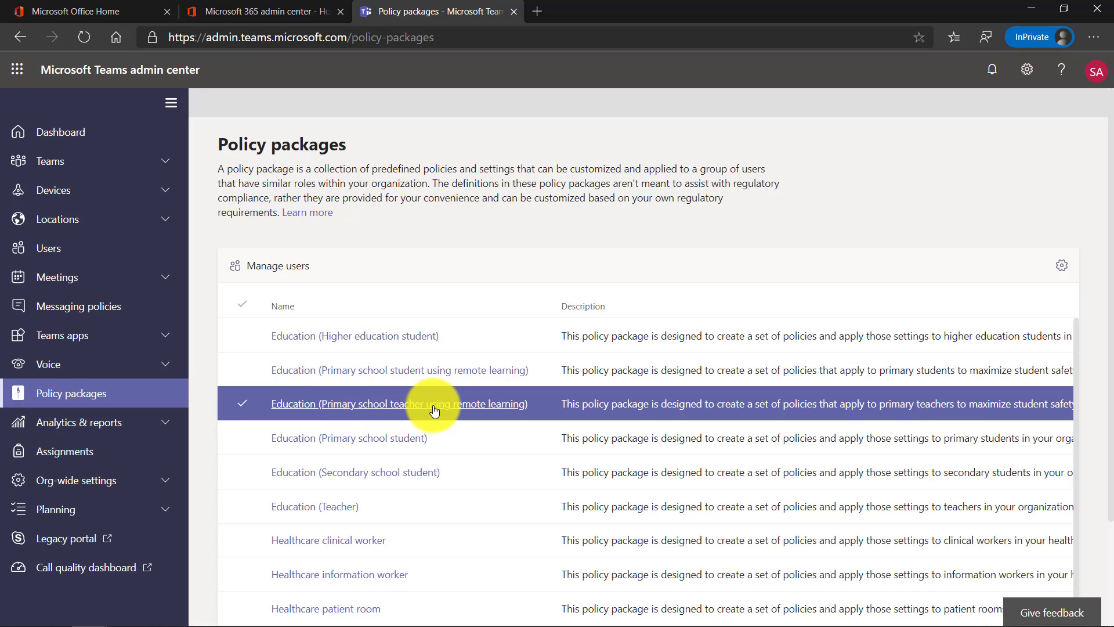
pyautogui.click(483, 411)
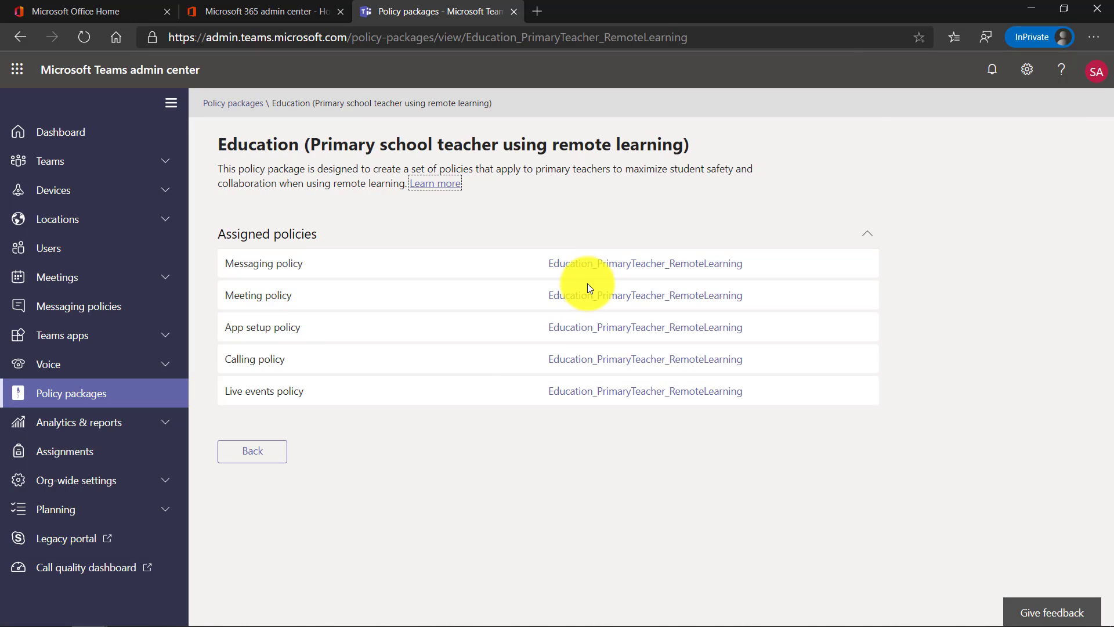
pyautogui.click(589, 301)
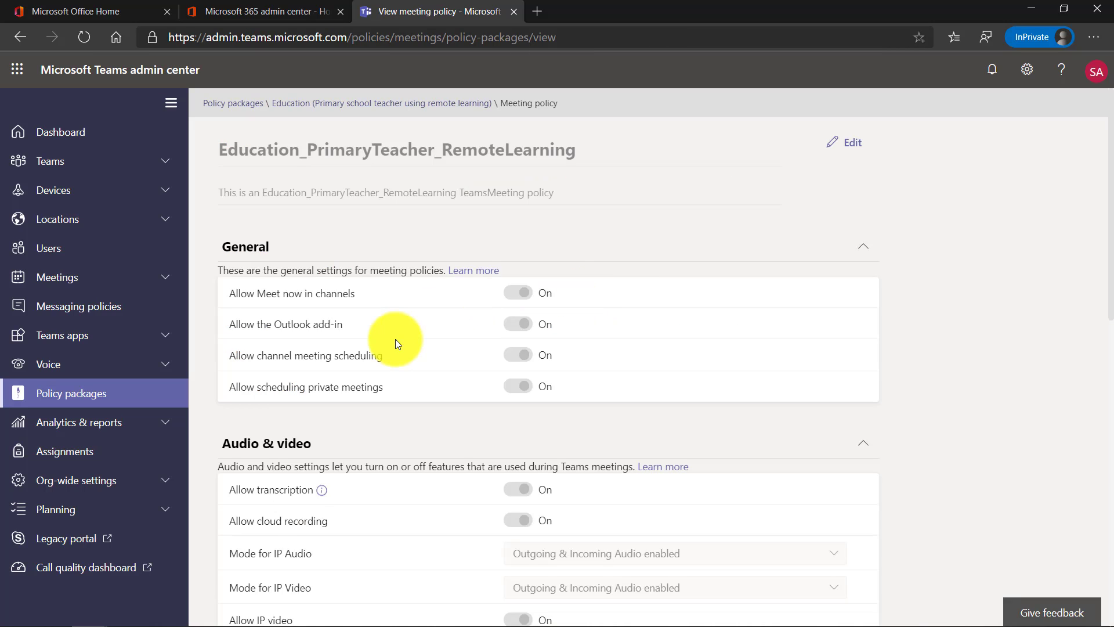
pyautogui.scroll(-5, 397, 343)
pyautogui.scroll(-8, 395, 339)
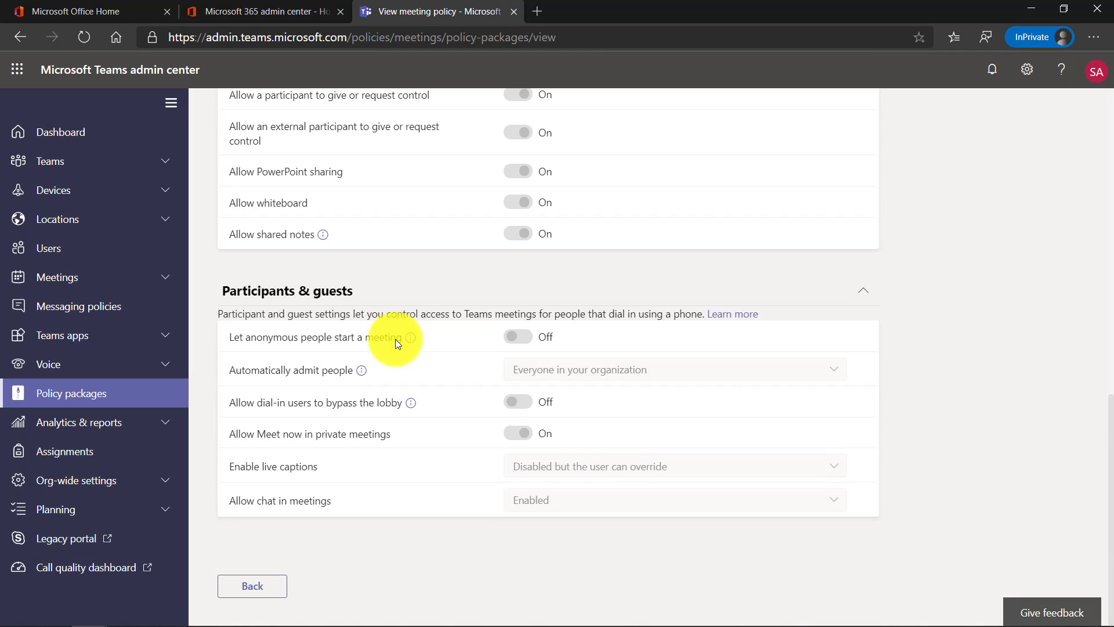
pyautogui.click(249, 588)
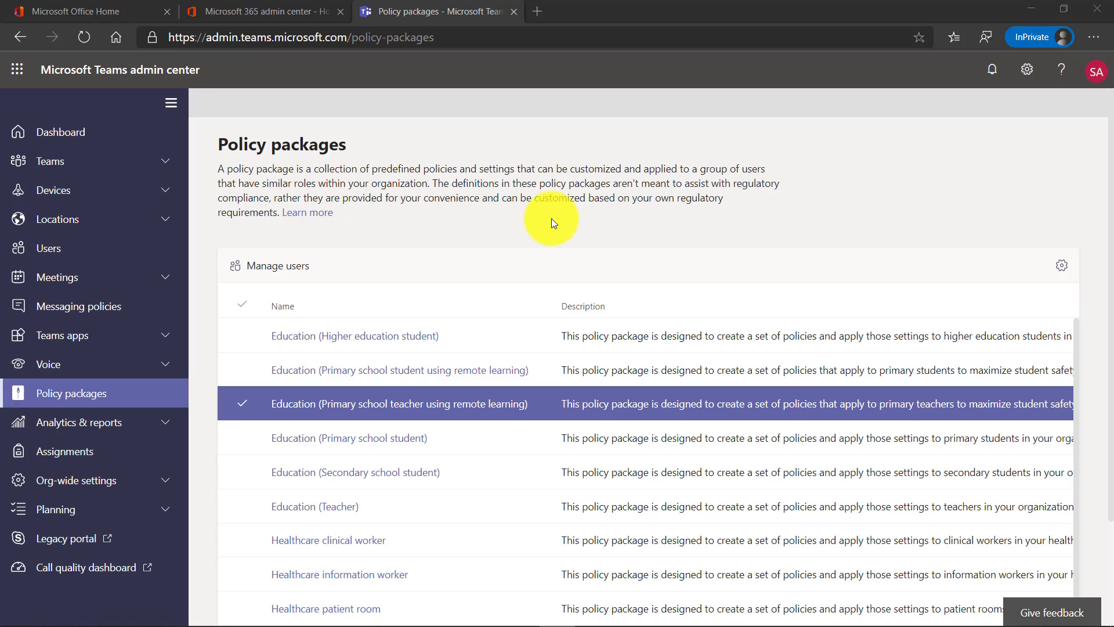
# - Edit the Global (Org-wide default) app setup policy to switch Upload custom apps On
pyautogui.click(95, 393)
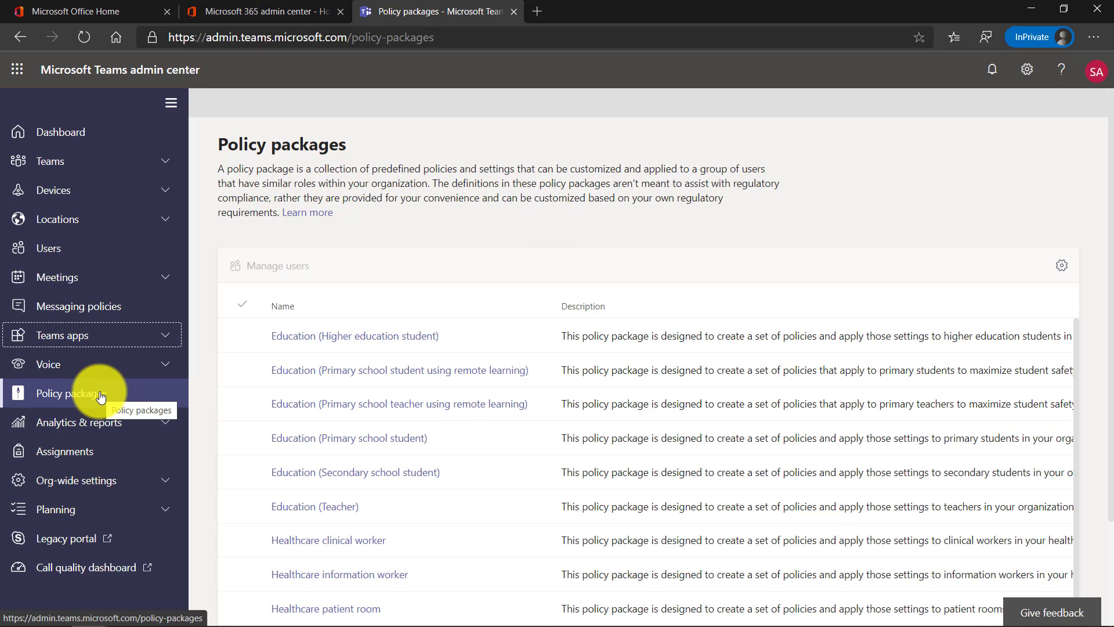
pyautogui.click(125, 336)
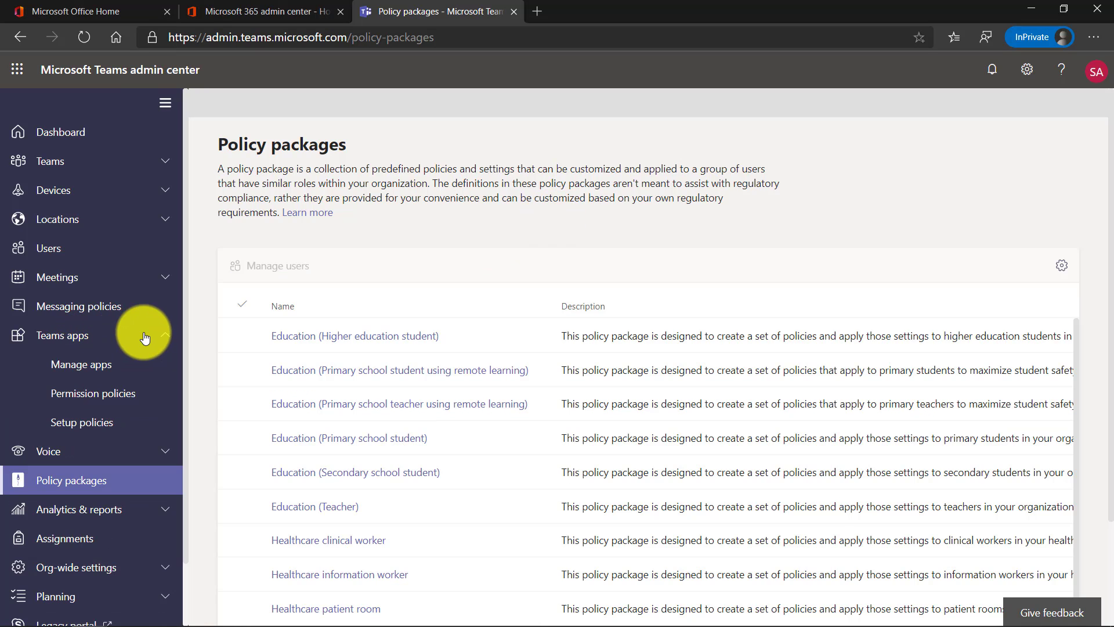
pyautogui.click(88, 368)
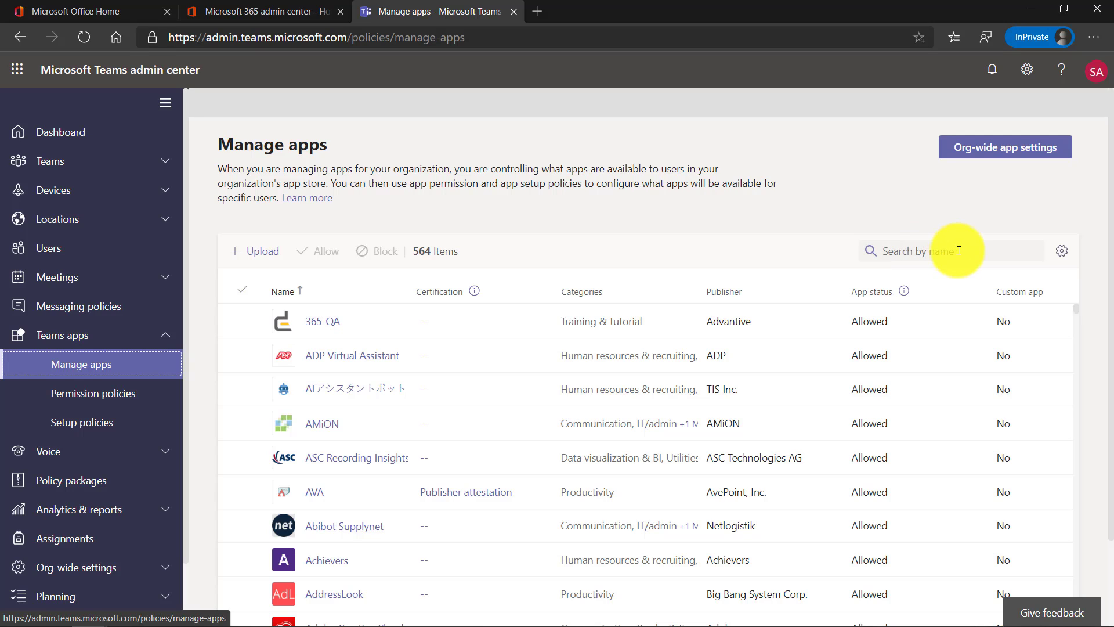
pyautogui.click(83, 428)
pyautogui.click(348, 344)
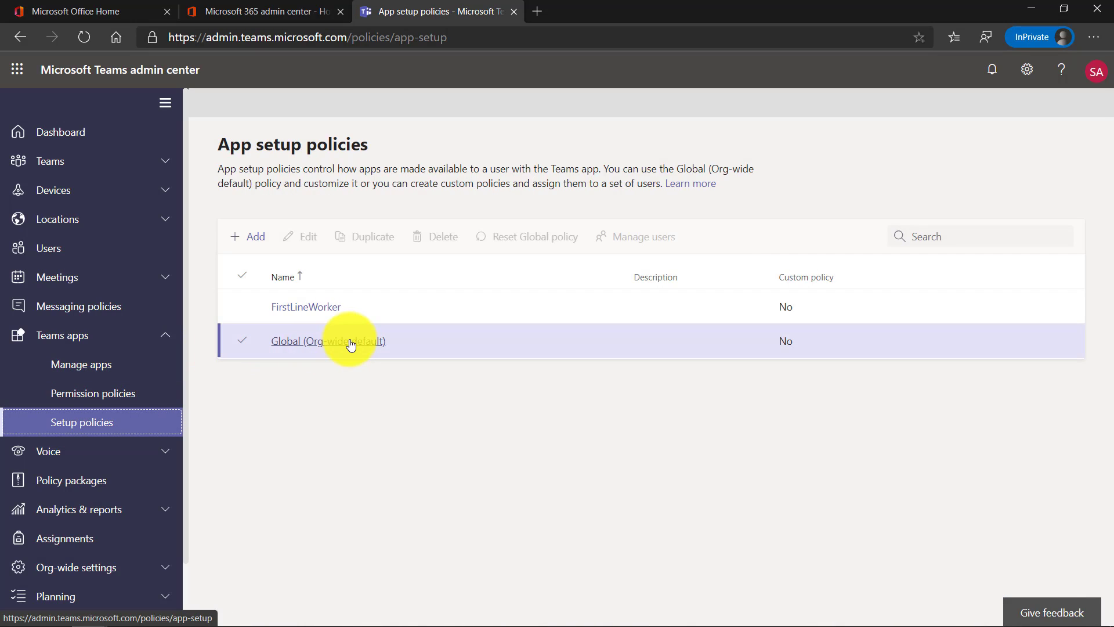
pyautogui.click(350, 344)
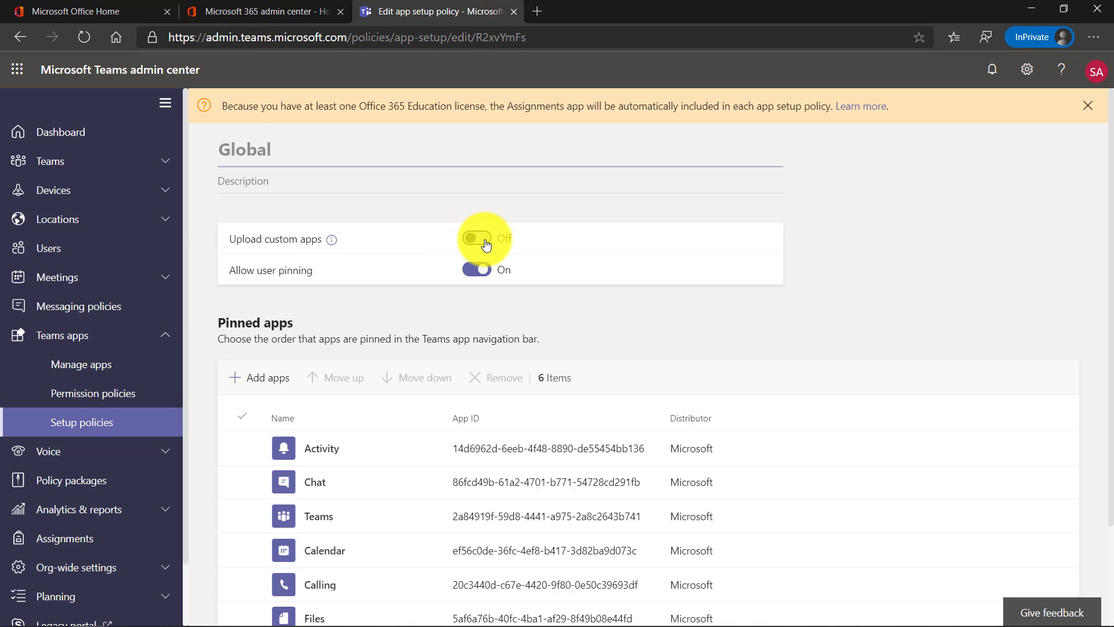
pyautogui.click(486, 245)
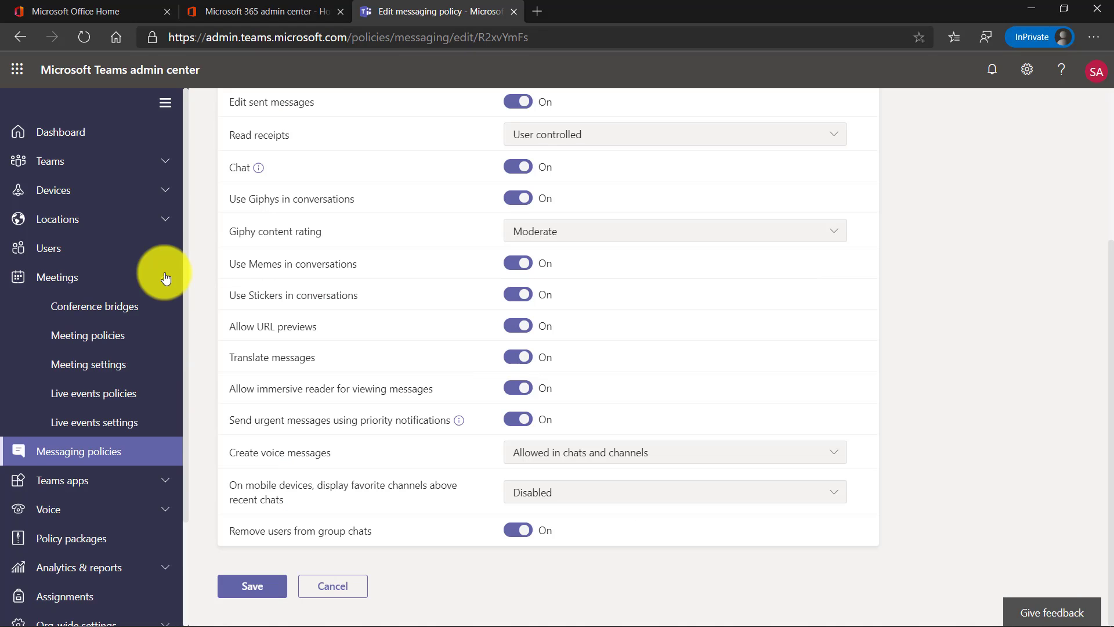
# - Turn on the weekly guardian email digest in the Assignments settings
pyautogui.click(155, 277)
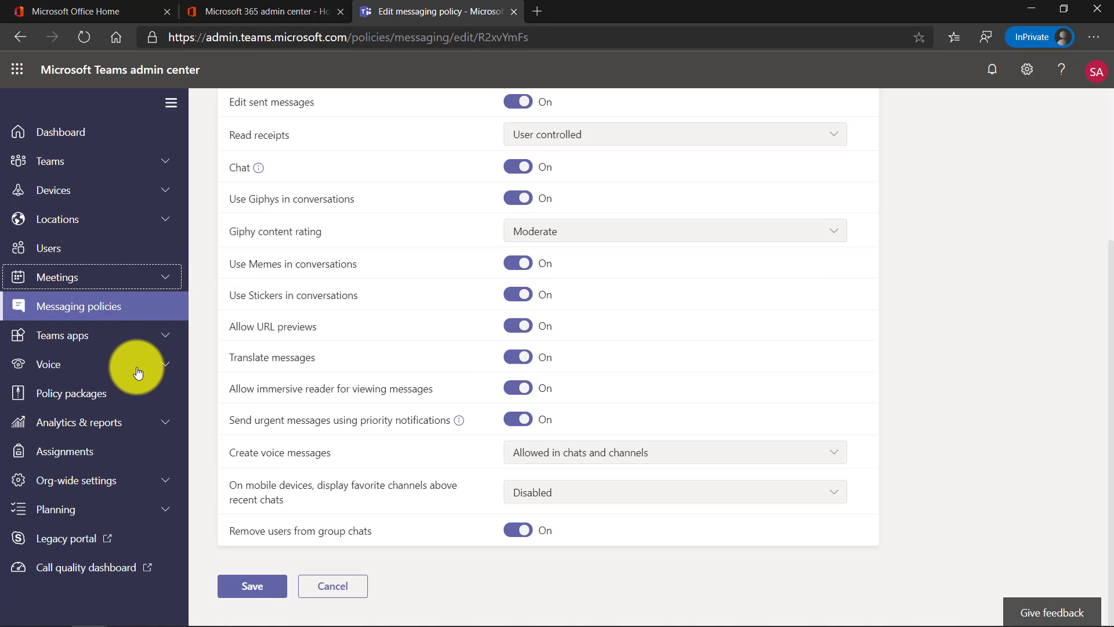
pyautogui.click(68, 459)
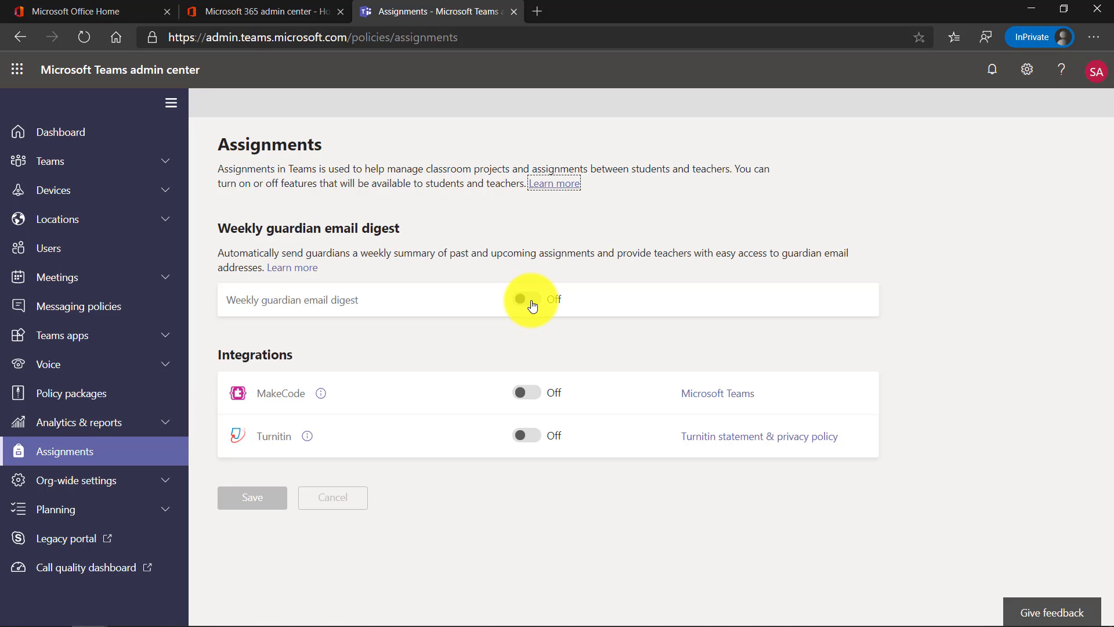
pyautogui.click(532, 306)
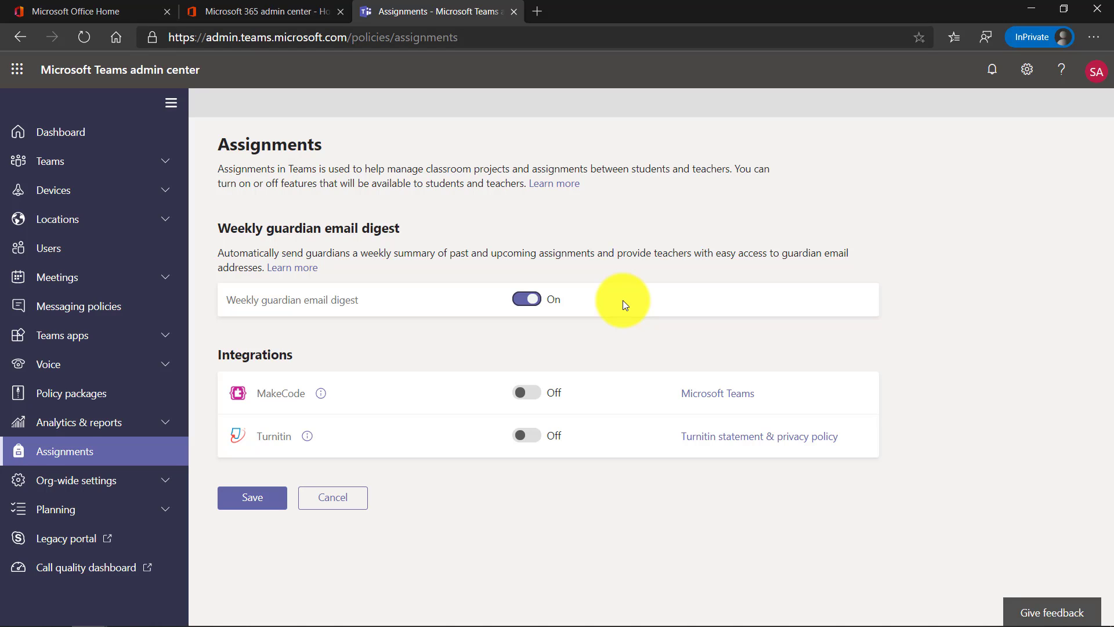
# - Switch the MakeCode and Turnitin integrations on, then back off
pyautogui.click(533, 394)
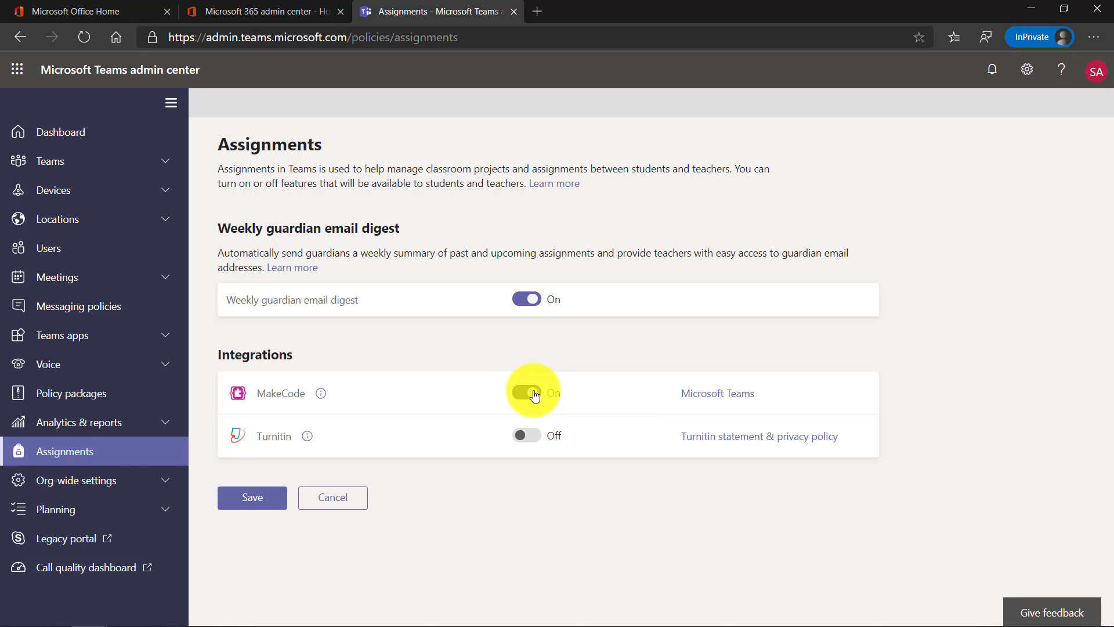
pyautogui.click(532, 437)
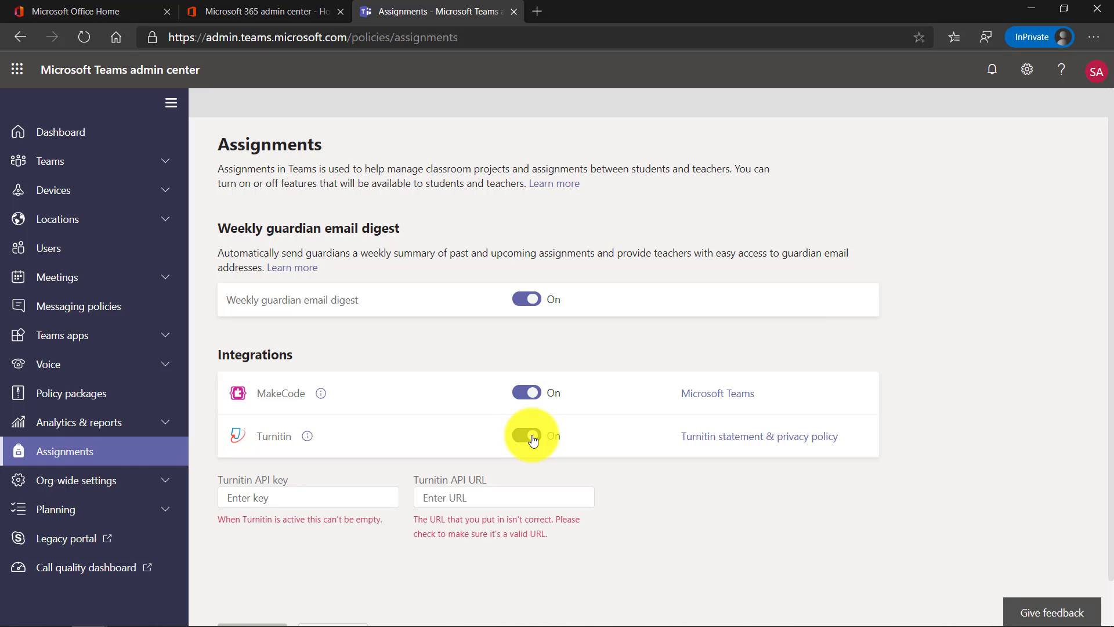
pyautogui.click(532, 438)
pyautogui.click(524, 392)
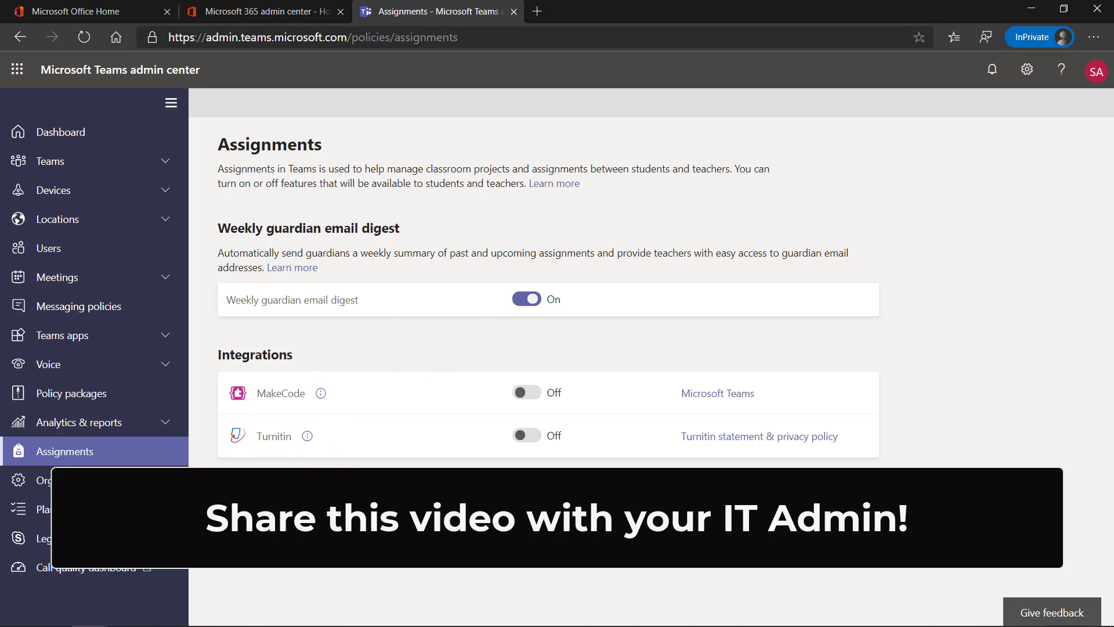
# - Turn the weekly guardian email digest off and return to the Dashboard
pyautogui.click(526, 299)
pyautogui.click(66, 135)
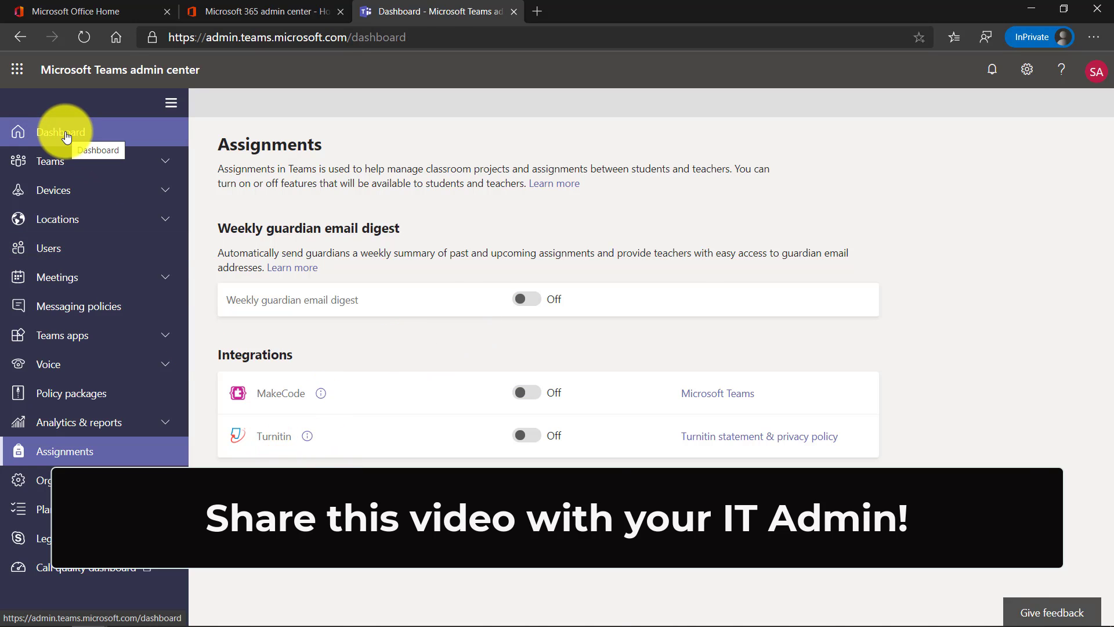